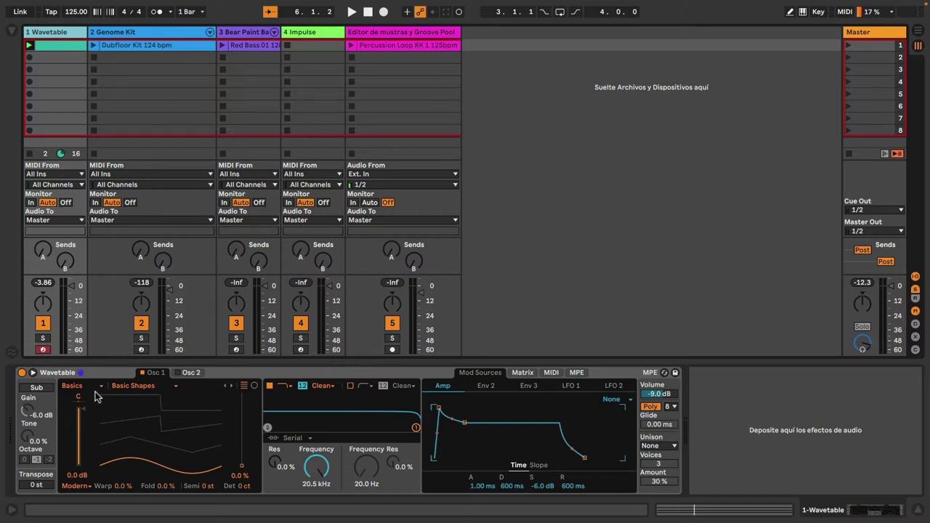
Step: Play the Wavetable clip briefly, and examine the preset categories of the Wavetable instrument in the browser
key("space")
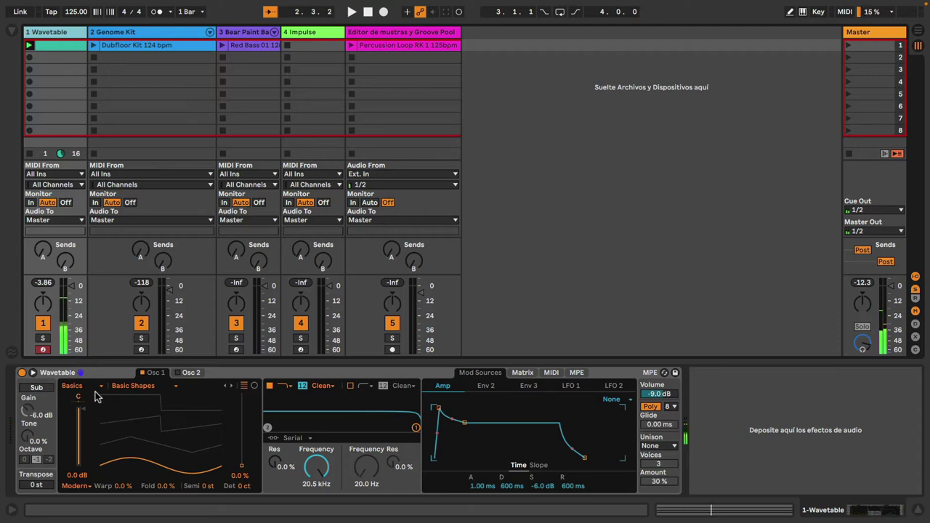
left_click(12, 32)
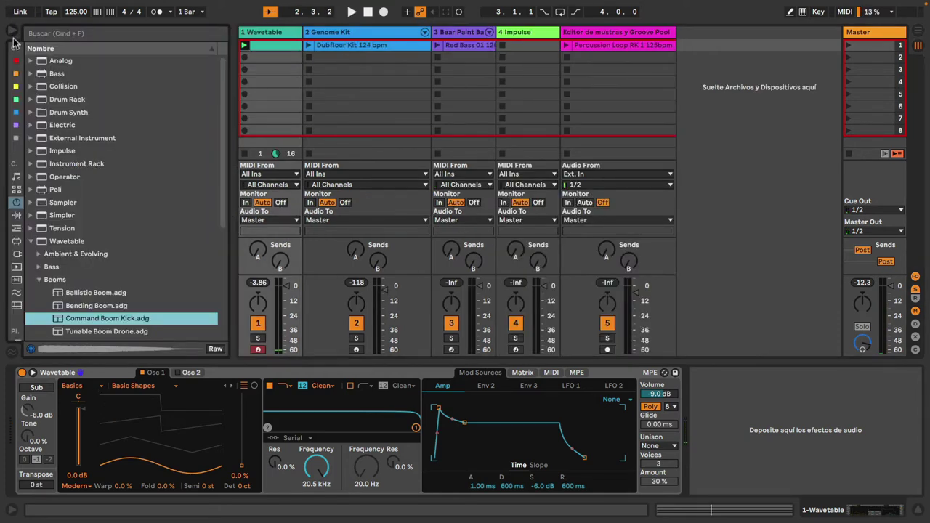
left_click(39, 281)
left_click(30, 241)
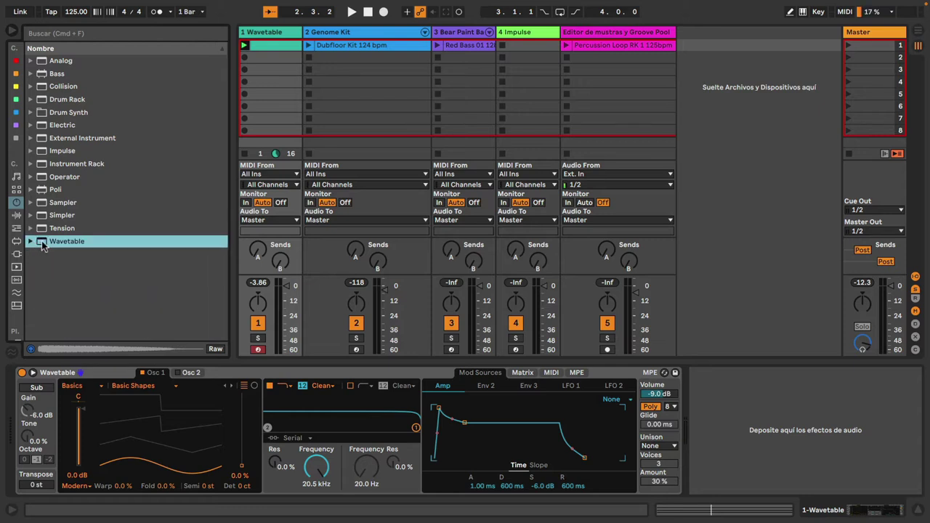
left_click(31, 241)
scroll(59, 288, "down", 3)
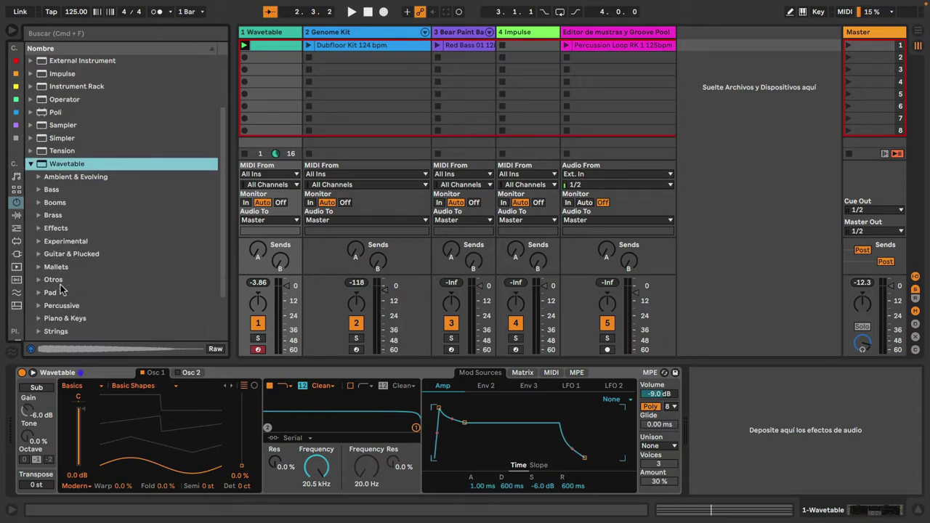
scroll(60, 288, "up", 3)
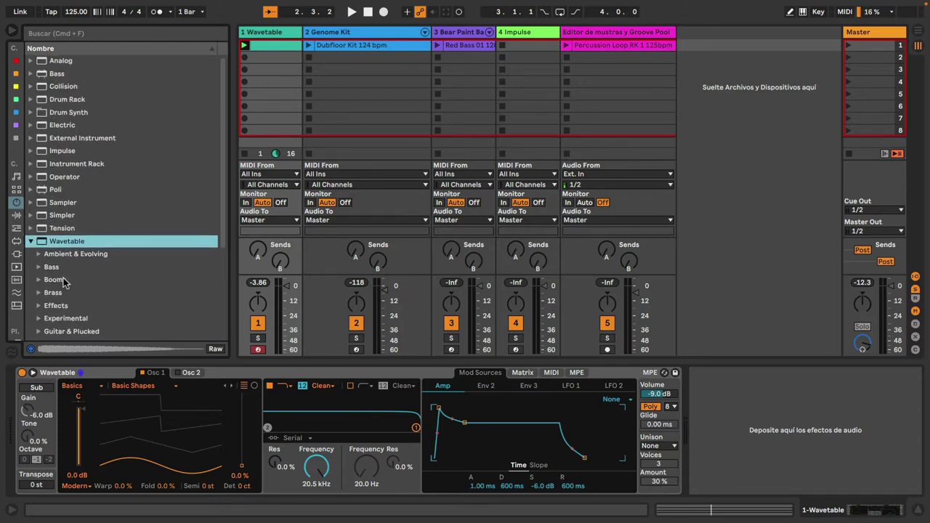
left_click(31, 242)
Step: Try preset hot-swapping on the Wavetable device, and hide the browser
left_click(395, 378)
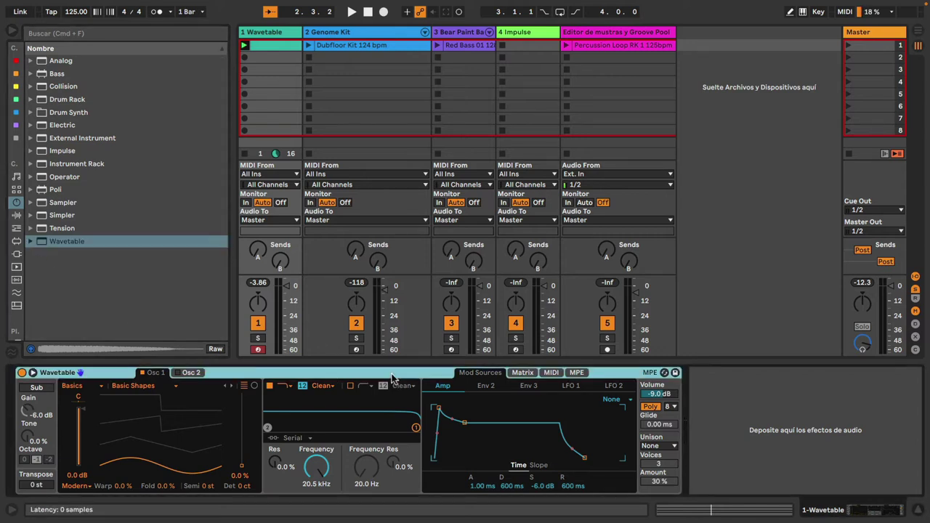
left_click(664, 374)
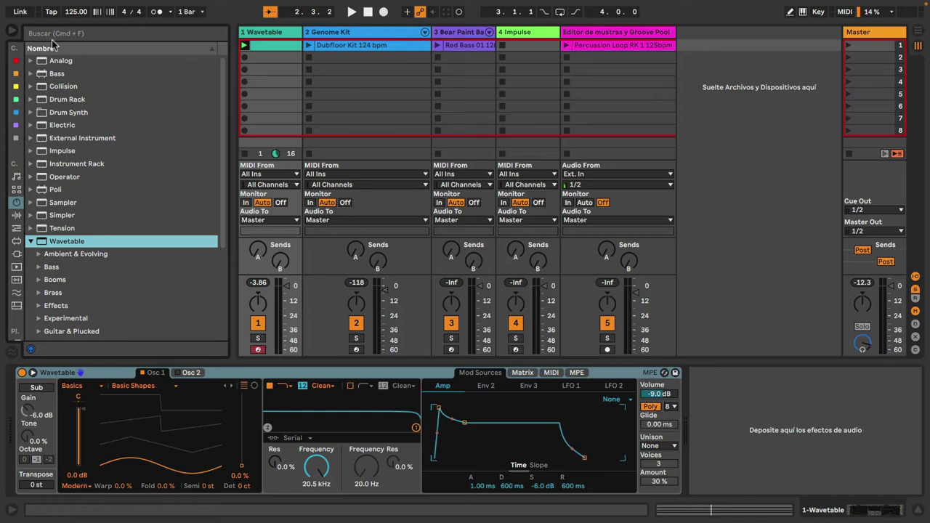
left_click(10, 31)
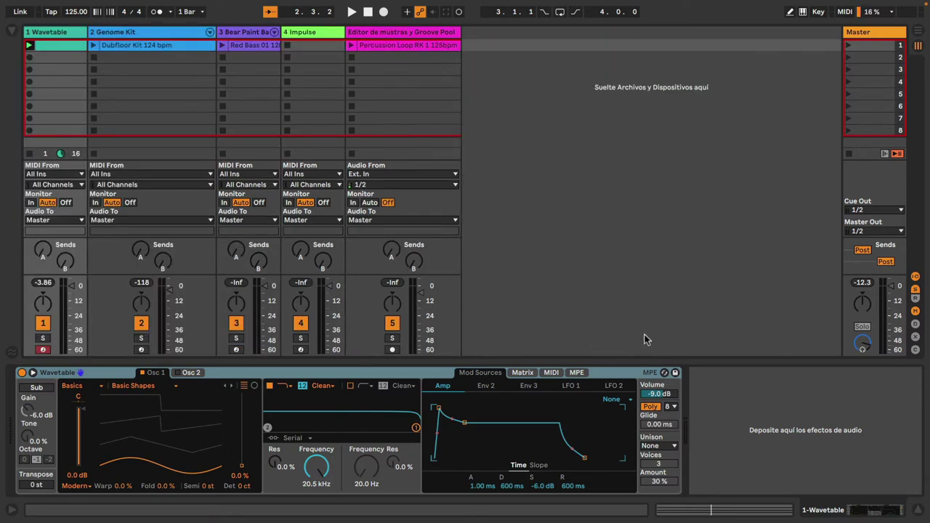
Step: Activate hot-swap on the Wavetable device and move into its list of preset categories
left_click(665, 374)
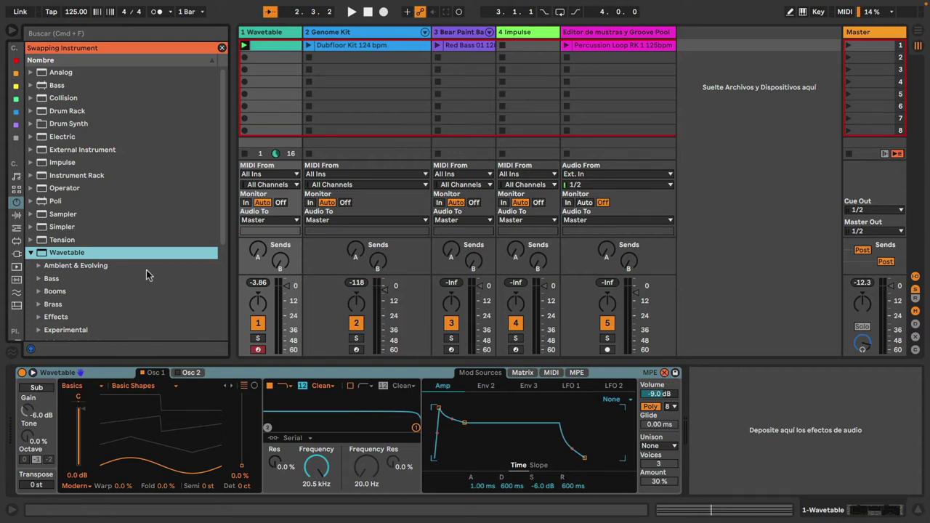
key("Down")
key("Down")
key("Down")
key("Up")
key("Up")
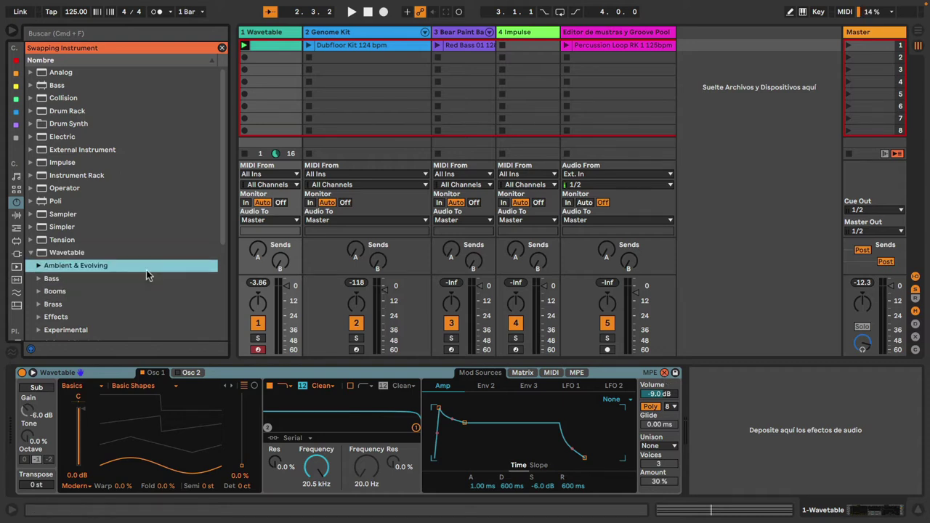
Step: Expand the Brass category of Wavetable presets and preview Duality Brass
key("Down")
key("Down")
key("Down")
key("Down")
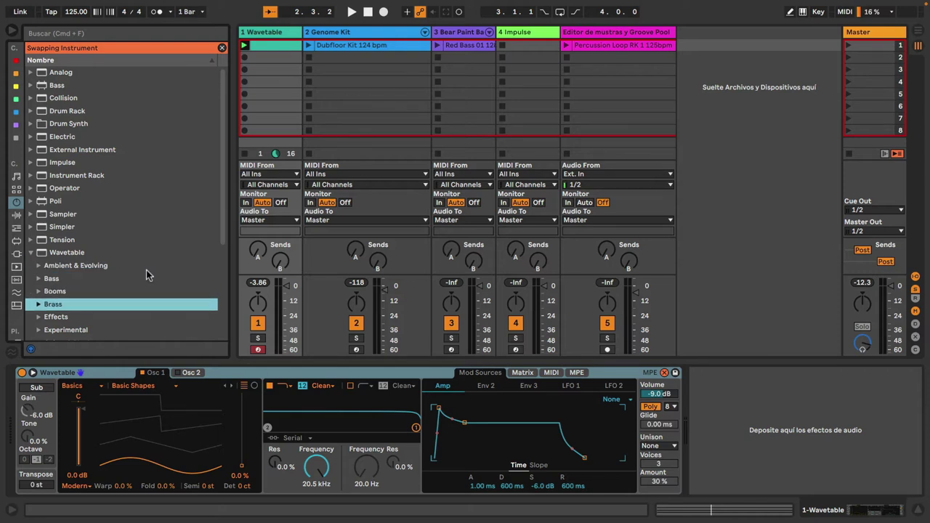
key("Right")
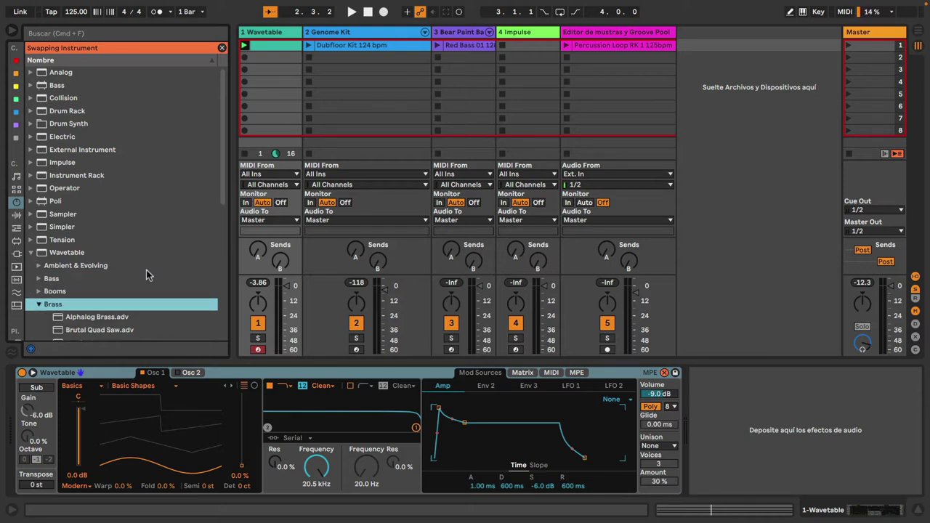
key("Down")
key("Down")
key("Down")
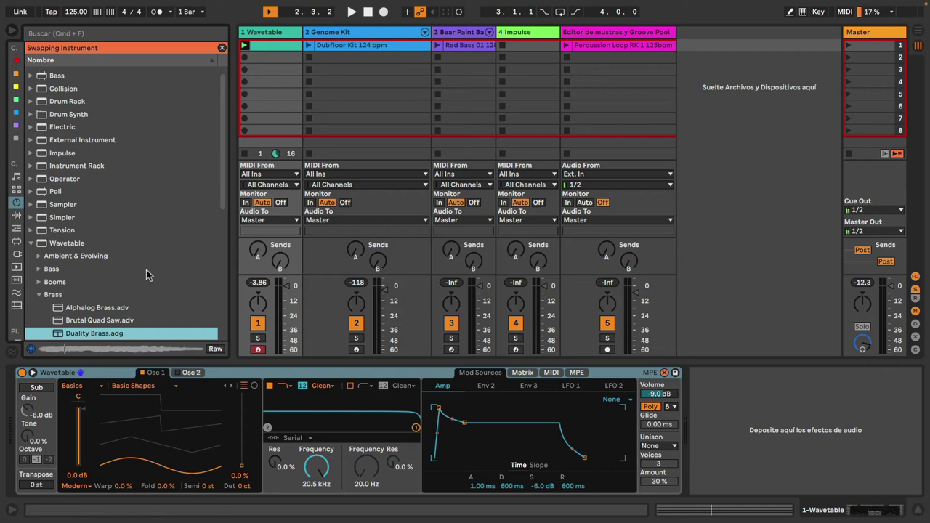
Step: Open the Bass category, start playback, and swap the instrument to the Abdominal Bass preset
key("Up")
key("Up")
key("Up")
key("Up")
key("Up")
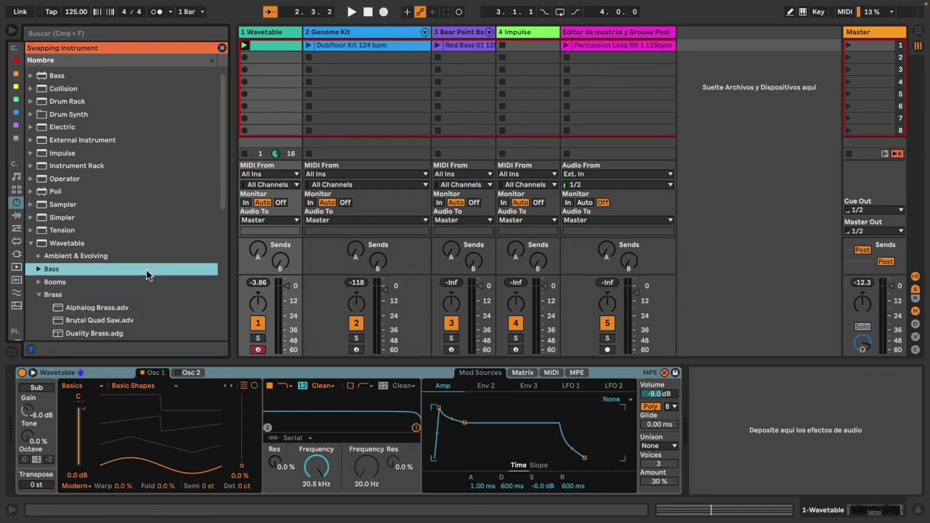
key("Right")
key("space")
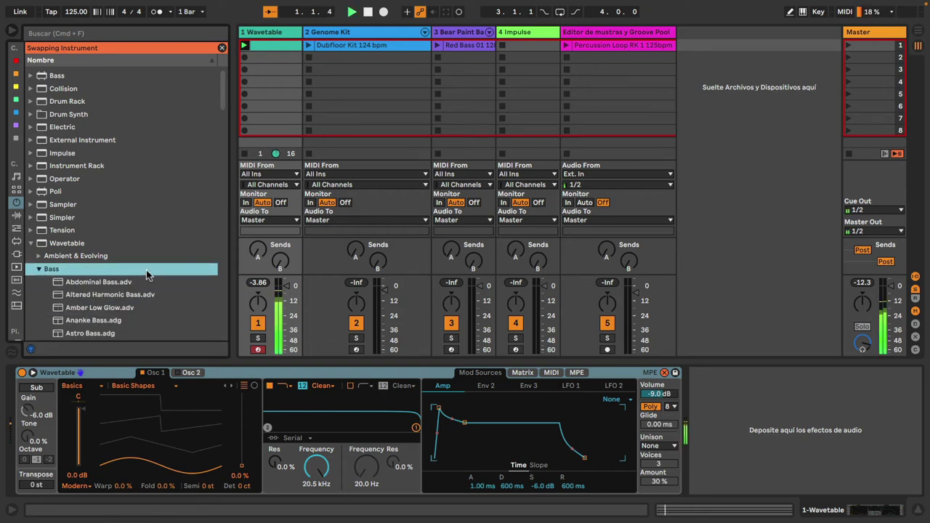
key("Down")
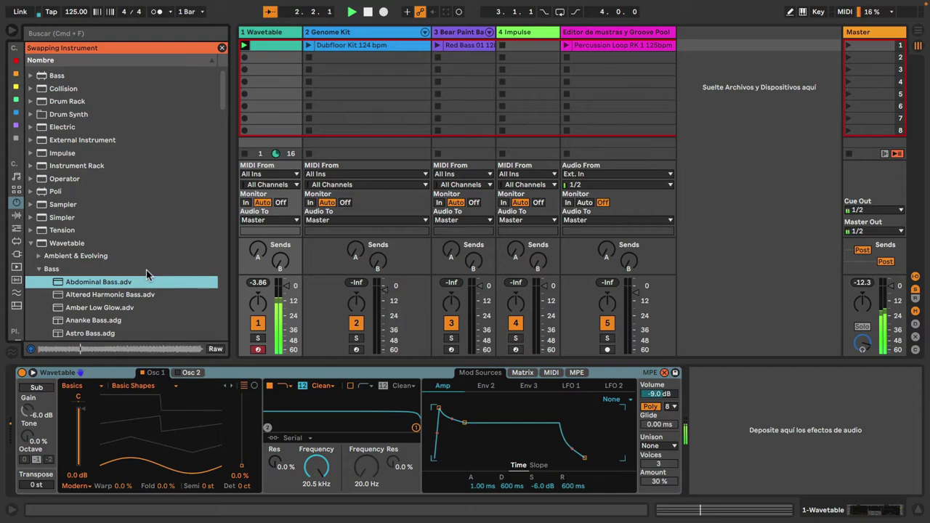
key("Return")
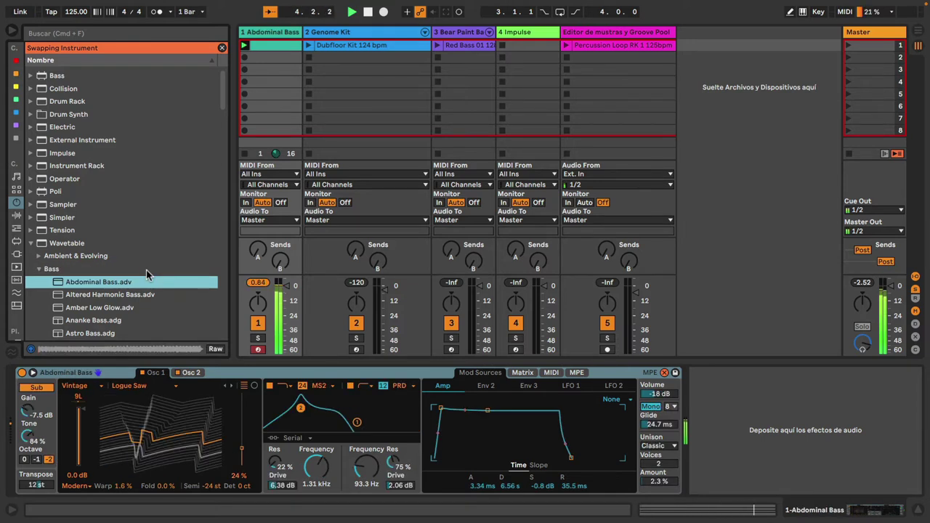
Step: Collapse the Bass category, expand Pad, and swap the instrument to the Abilene Winter Pad preset
key("Up")
key("Left")
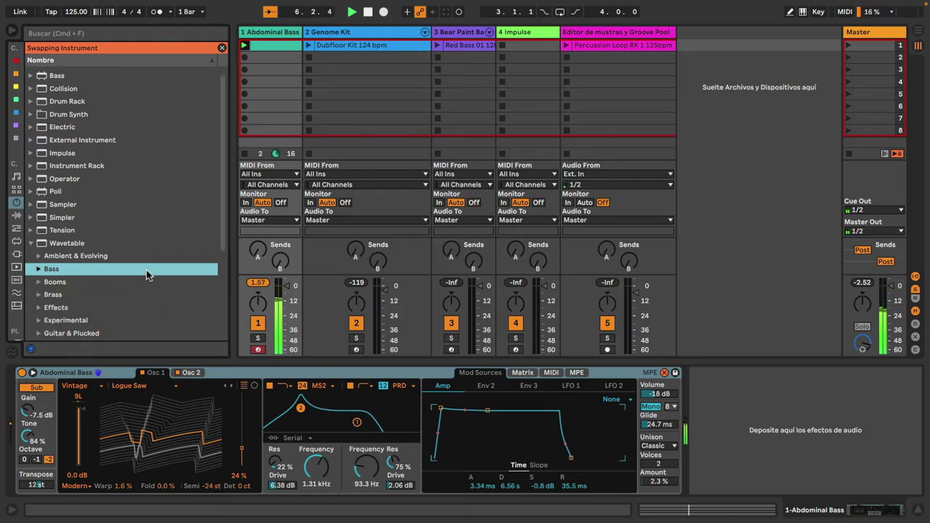
key("Down")
key("Down")
key("Down")
key("Down")
key("Down")
key("Down")
key("Down")
key("Down")
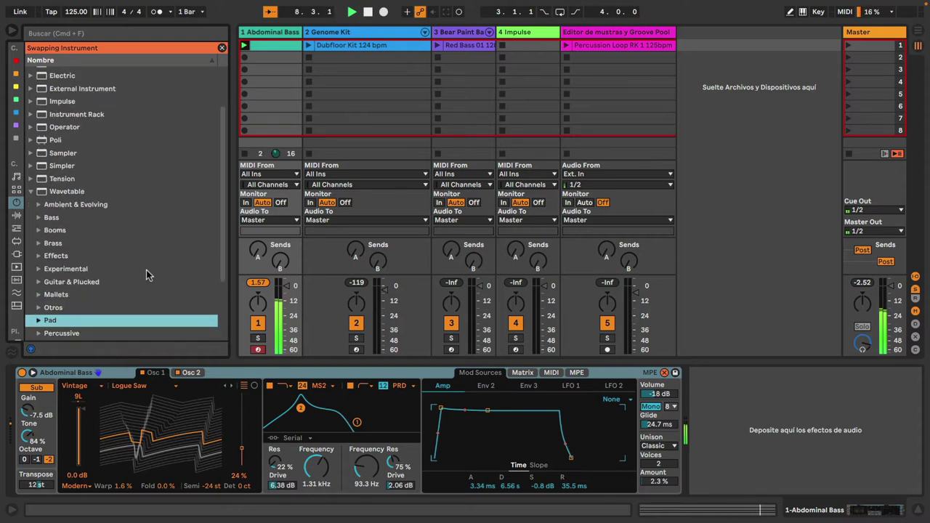
key("Right")
key("Down")
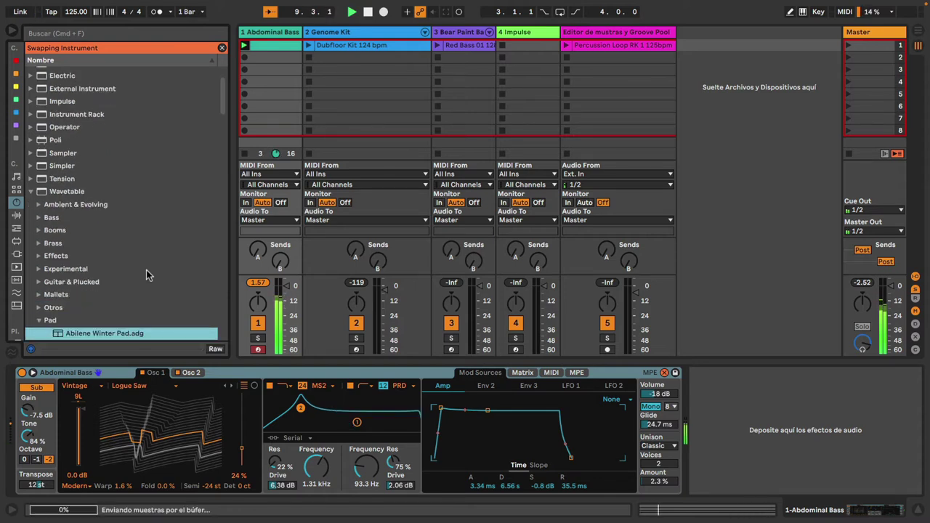
key("Return")
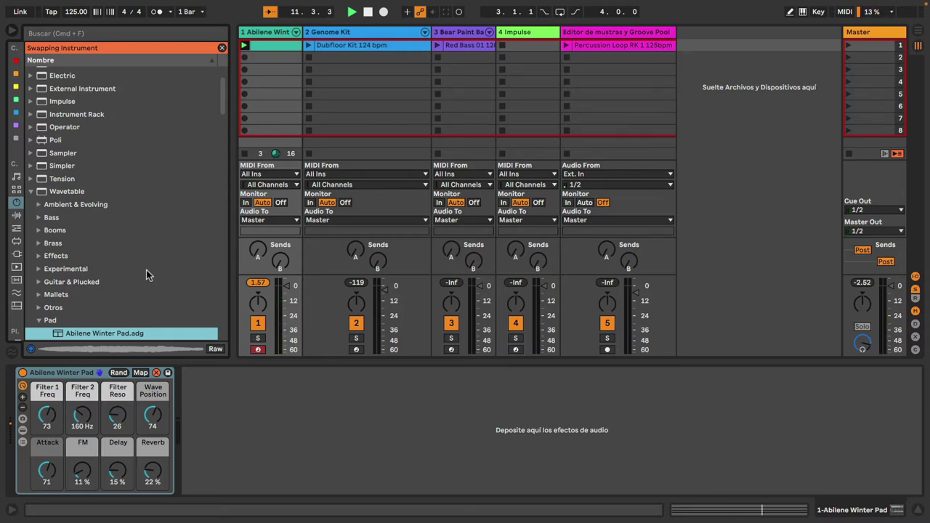
Step: Swap the pad preset to AI Strings and to Airlite while the clip plays
key("Down")
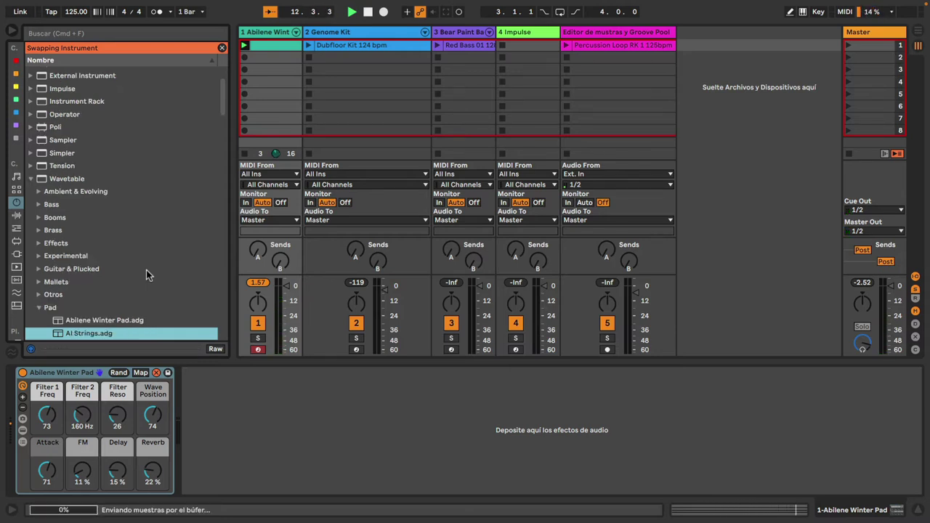
key("Return")
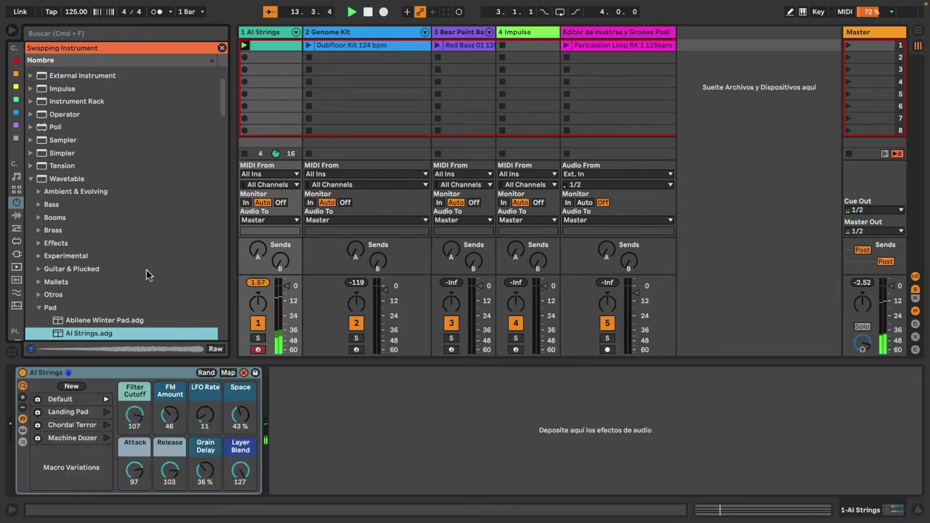
key("Down")
key("Return")
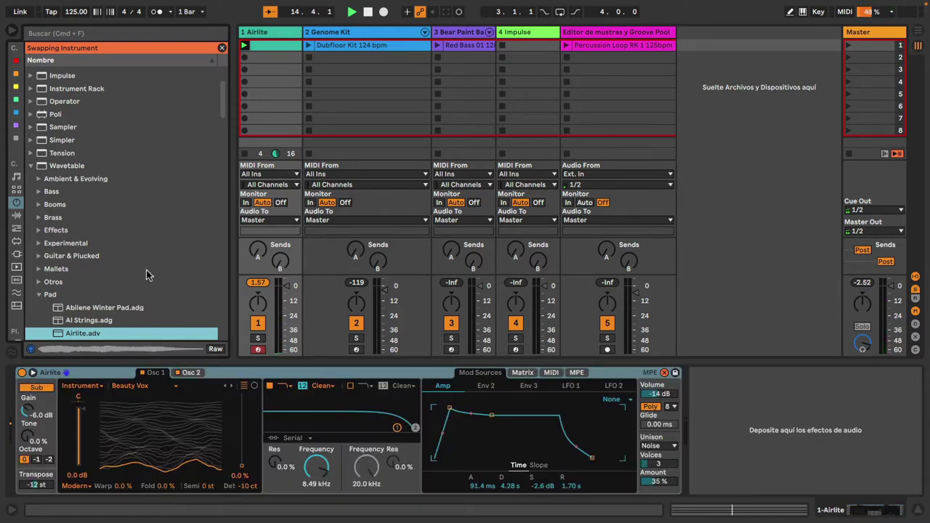
Step: Restart playback and swap the instrument to the Analog Soft Pad preset
key("space")
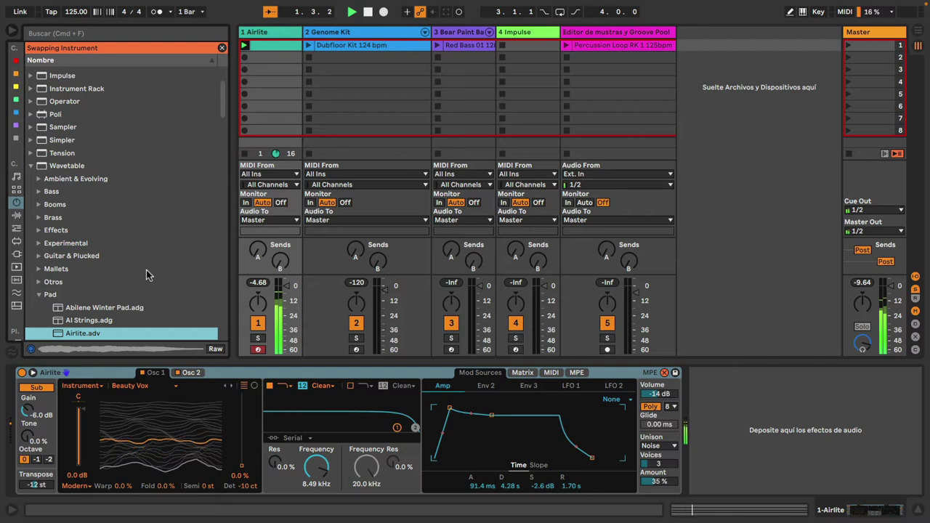
key("Down")
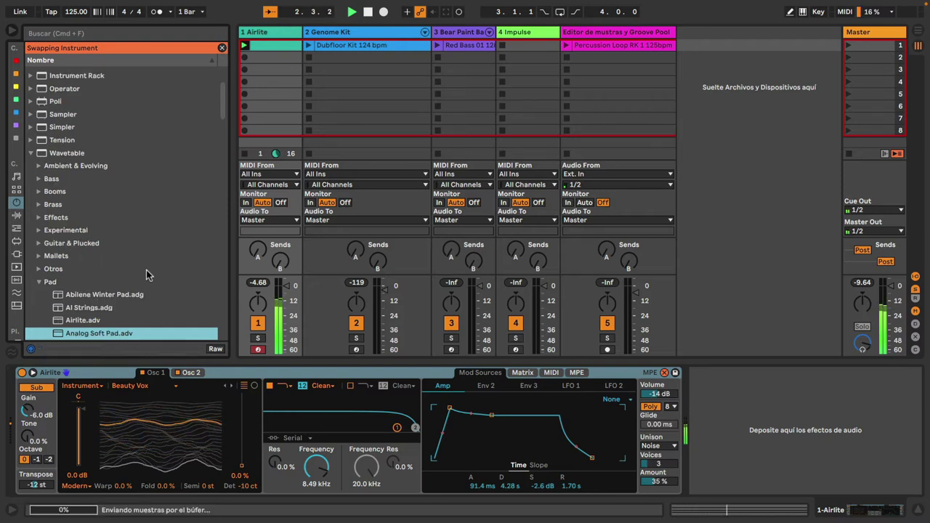
key("Return")
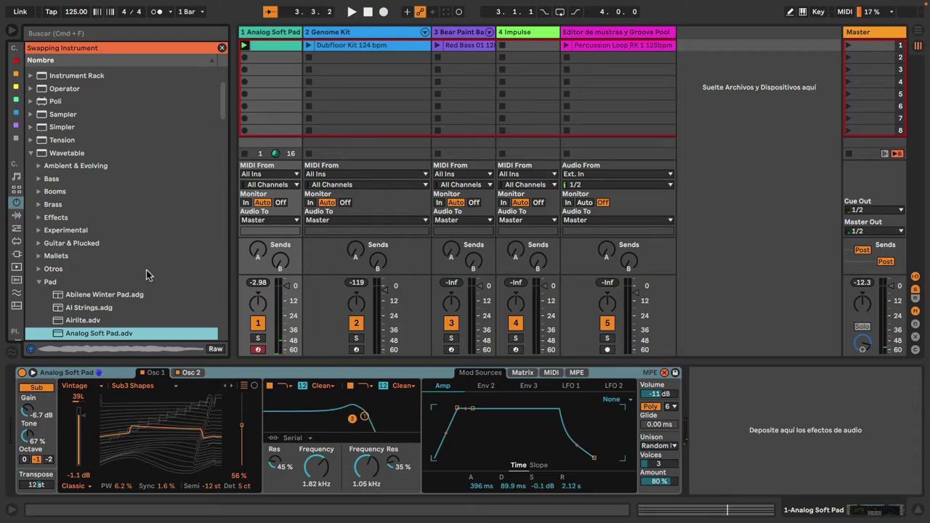
Step: Add the Echo audio effect after Analog Soft Pad, and activate hot-swap on Echo with playback running
left_click(289, 370)
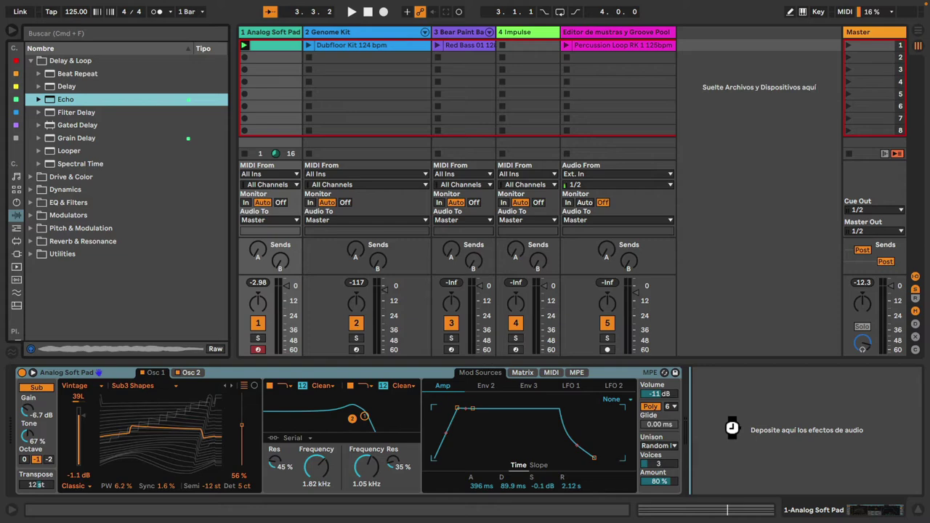
left_click_drag(731, 426, 729, 425)
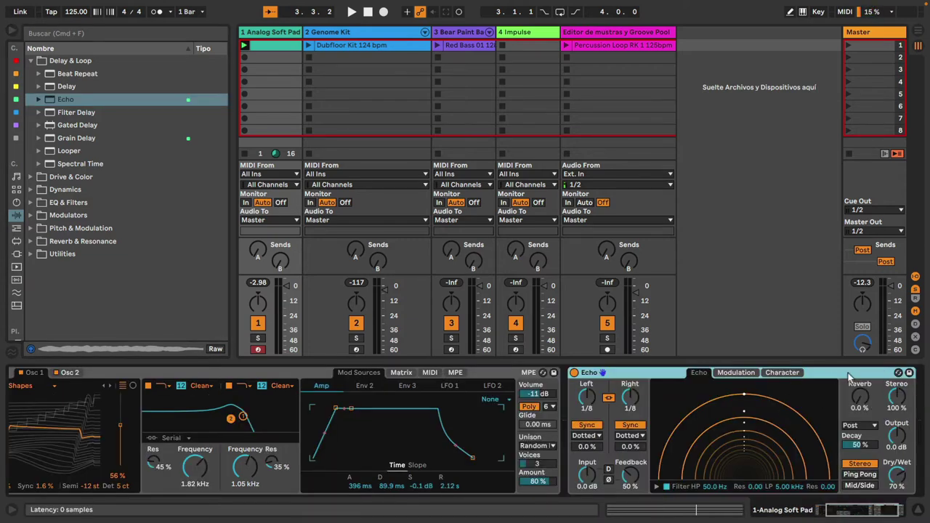
left_click(899, 372)
key("space")
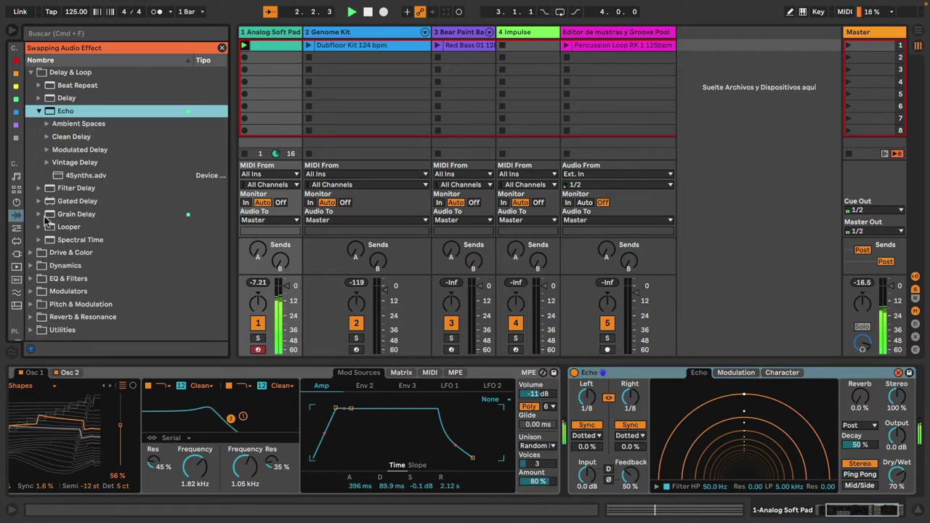
Step: Swap Echo through the Clean Delay presets Dark Pillow Tap, Digital Edge Ping Pong and Digital Pong, ending on Ensemble Digital
left_click(45, 127)
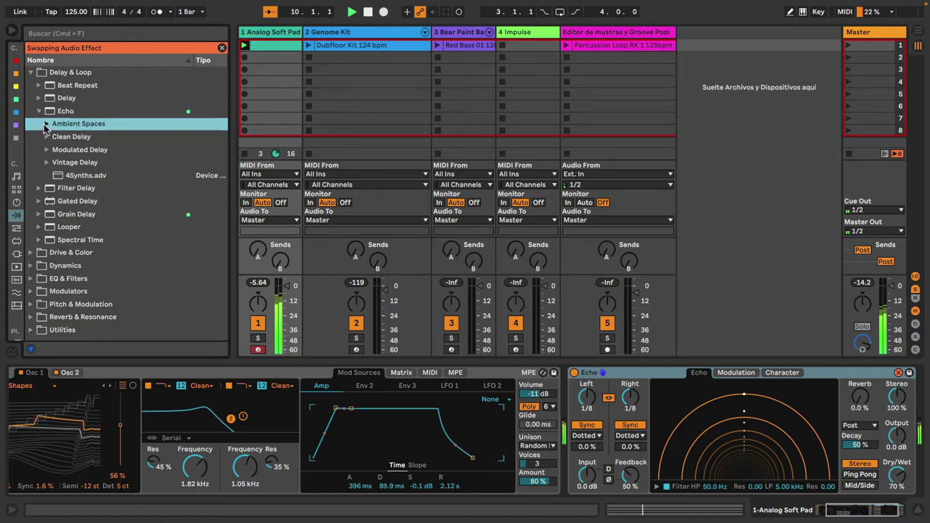
key("Down")
key("Right")
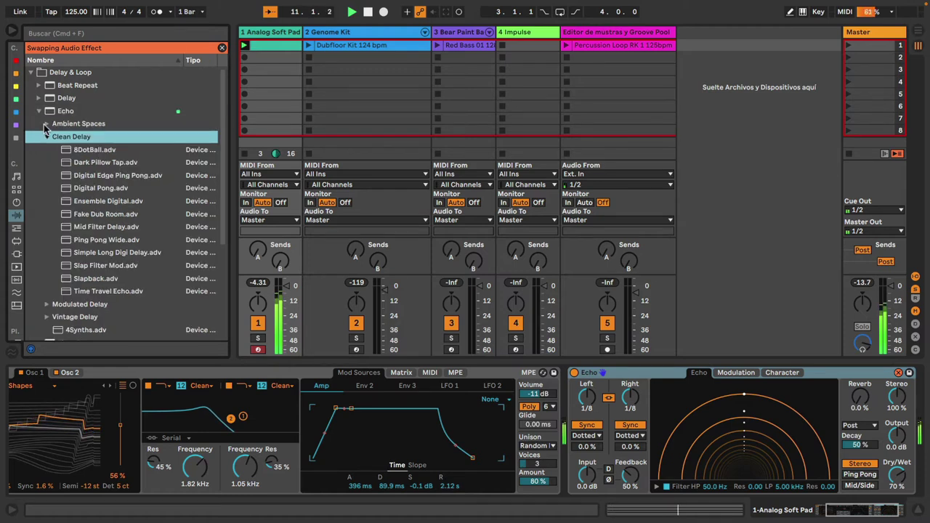
key("Down")
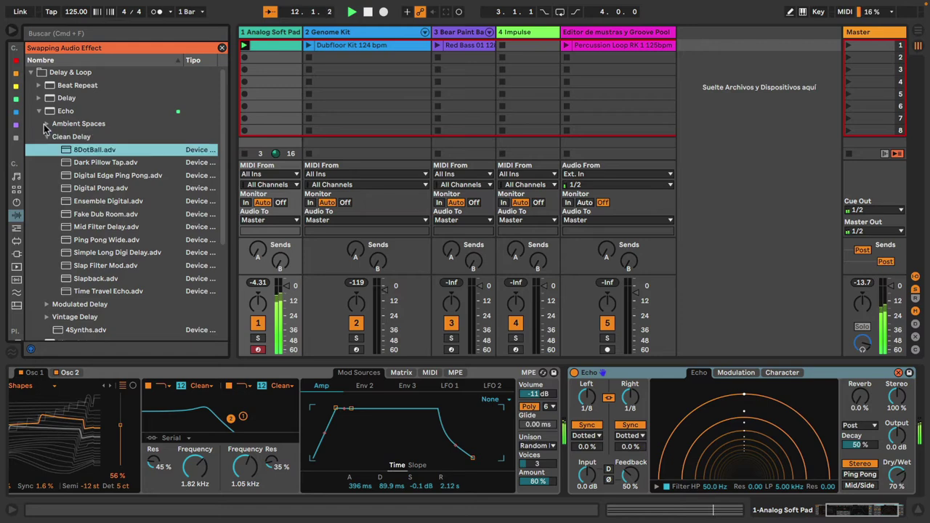
key("Down")
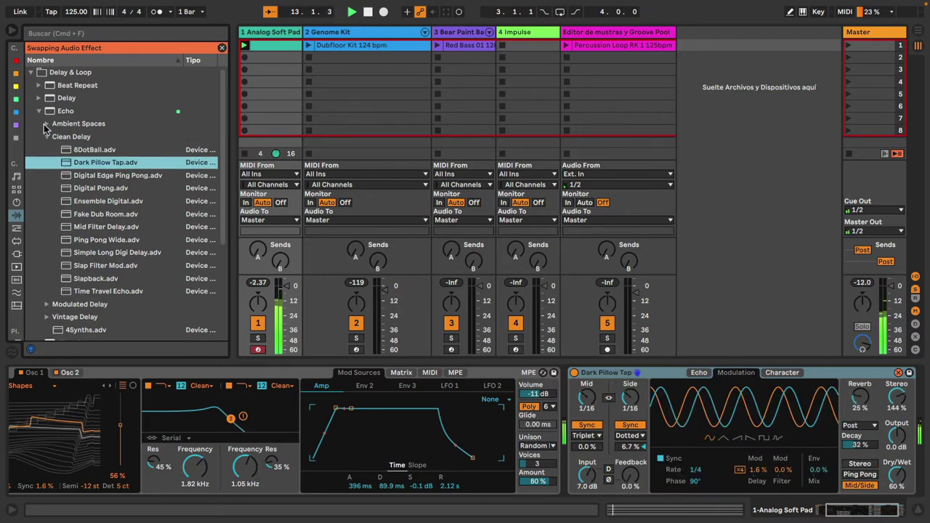
key("Down")
key("Down")
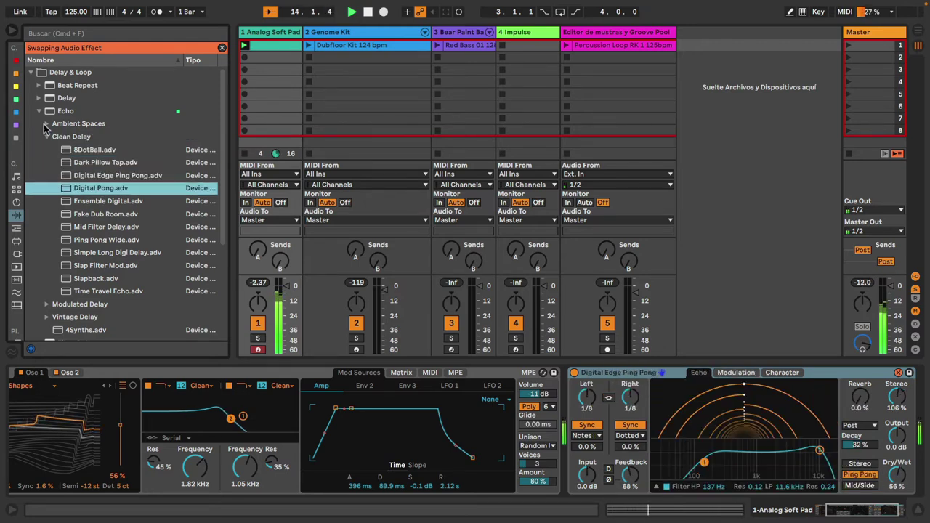
key("Down")
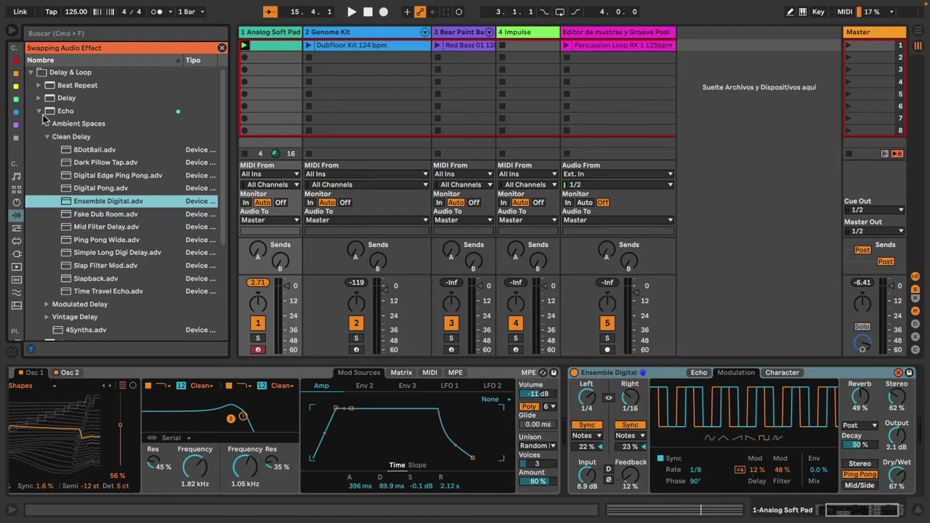
Step: Collapse the Echo presets, select the Genome Kit track, and activate hot-swap on its Genome Kit instrument rack
left_click(38, 112)
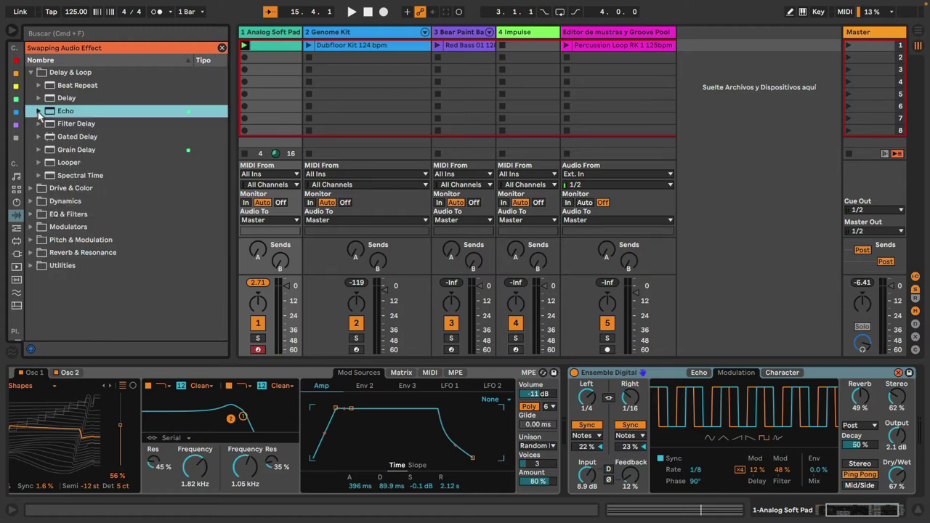
left_click(263, 37)
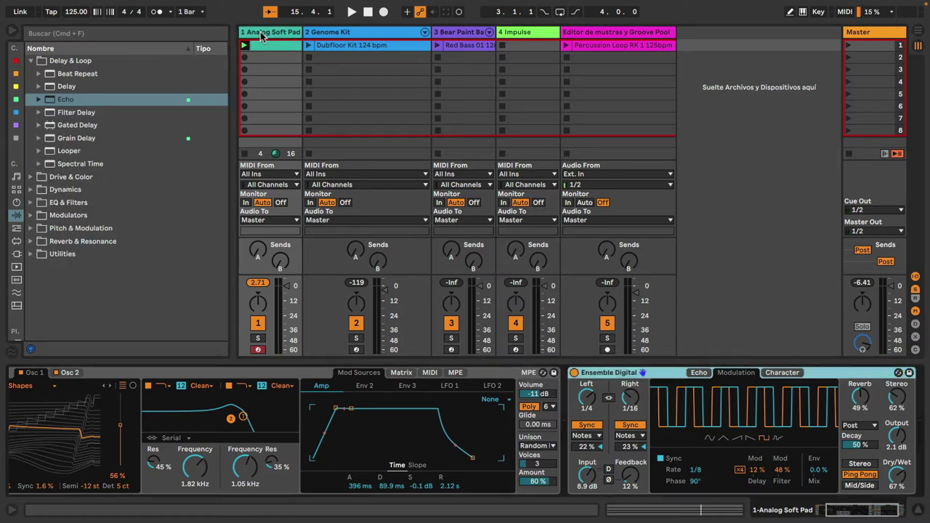
left_click(338, 33)
left_click(13, 32)
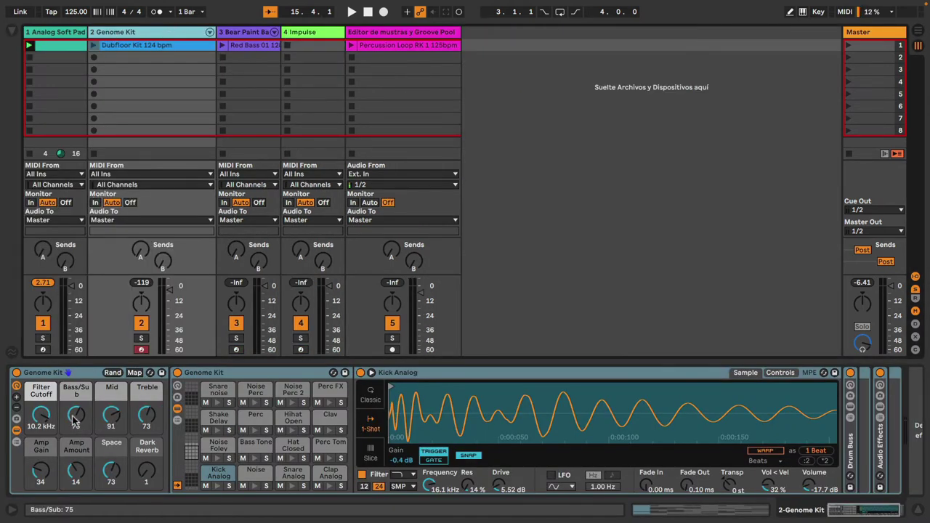
left_click(150, 373)
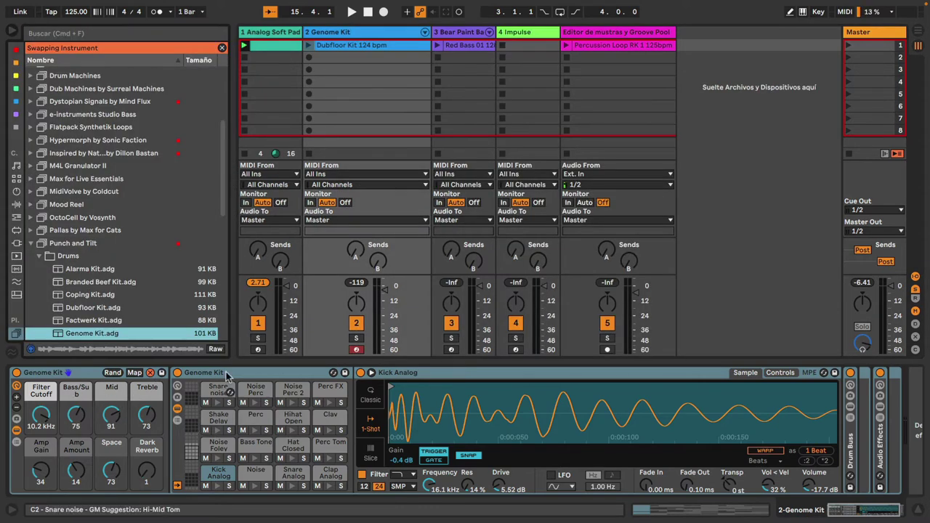
Step: Solo the Genome Kit track and play its Dubfloor Kit 124 bpm clip
left_click(356, 340)
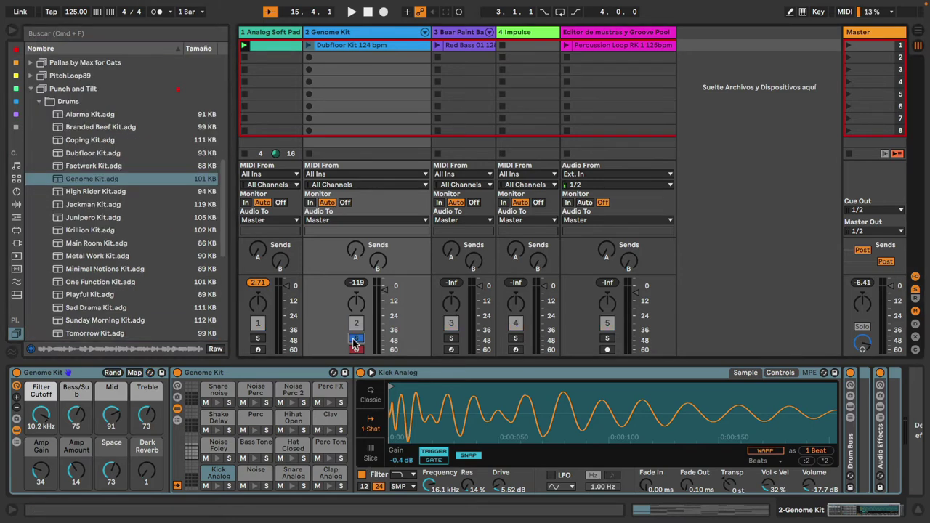
key("space")
left_click(308, 45)
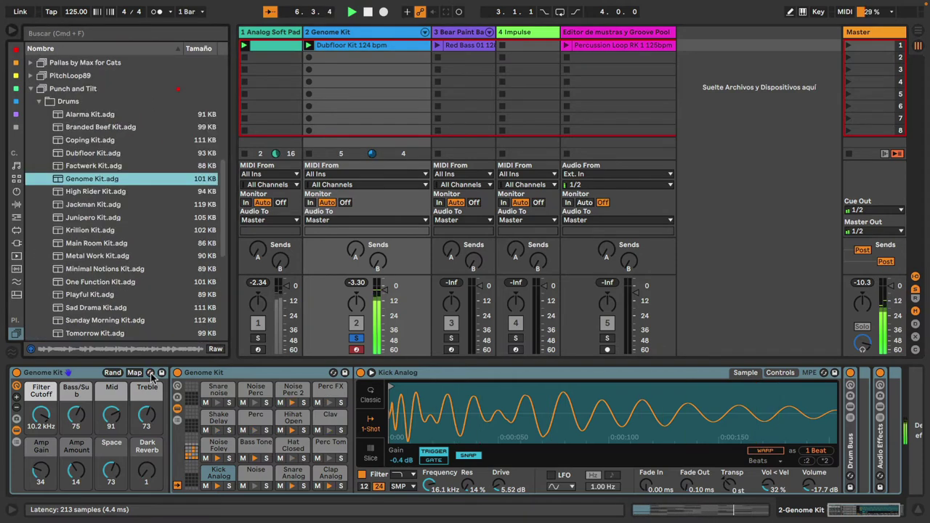
Step: Reactivate hot-swap on the Genome Kit rack and swap it to High Rider Kit from the Punch and Tilt drums
left_click(209, 378)
key("q")
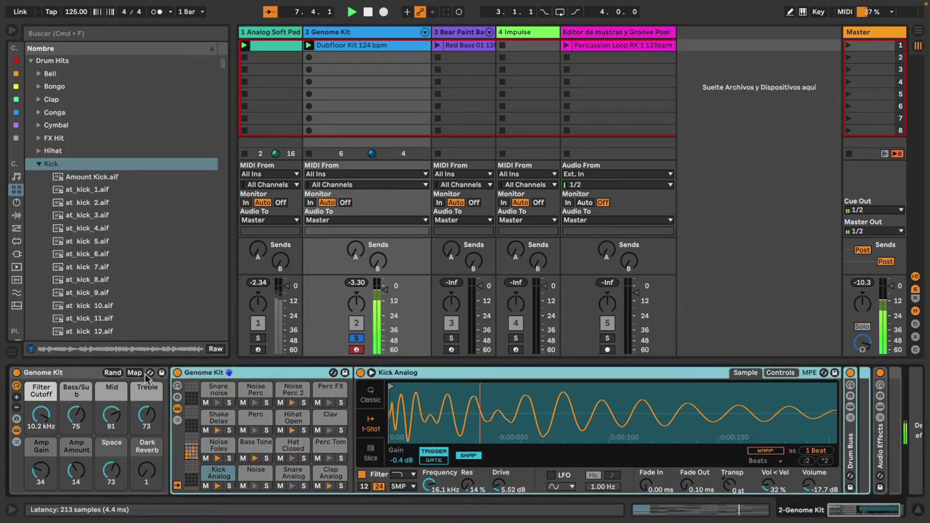
left_click(70, 373)
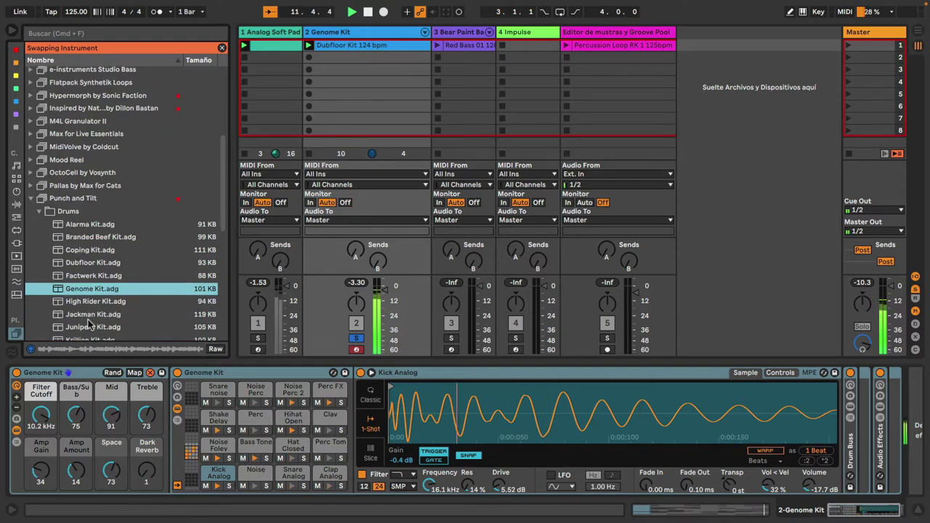
left_click(95, 302)
double_click(96, 304)
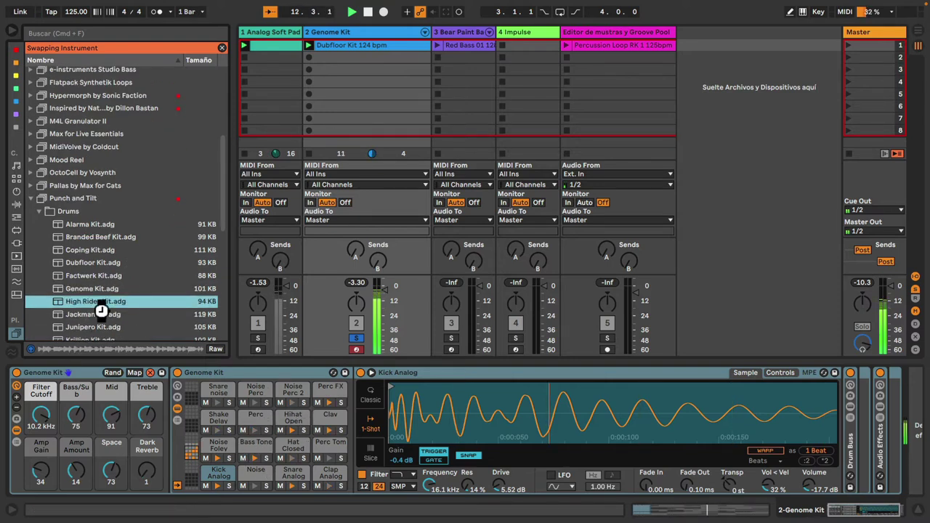
Step: Swap the drum rack to Jackman Kit and to Junipero Kit while the clip plays
scroll(98, 309, "down", 2)
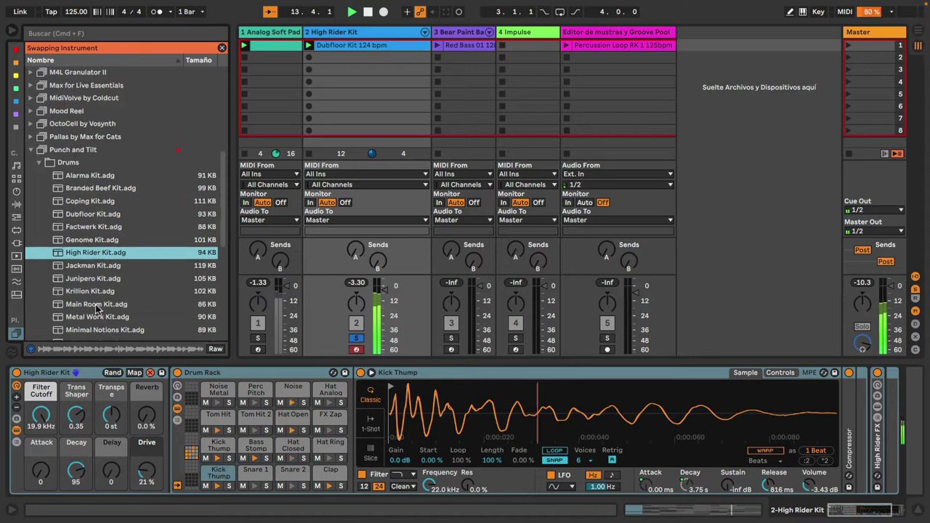
double_click(101, 267)
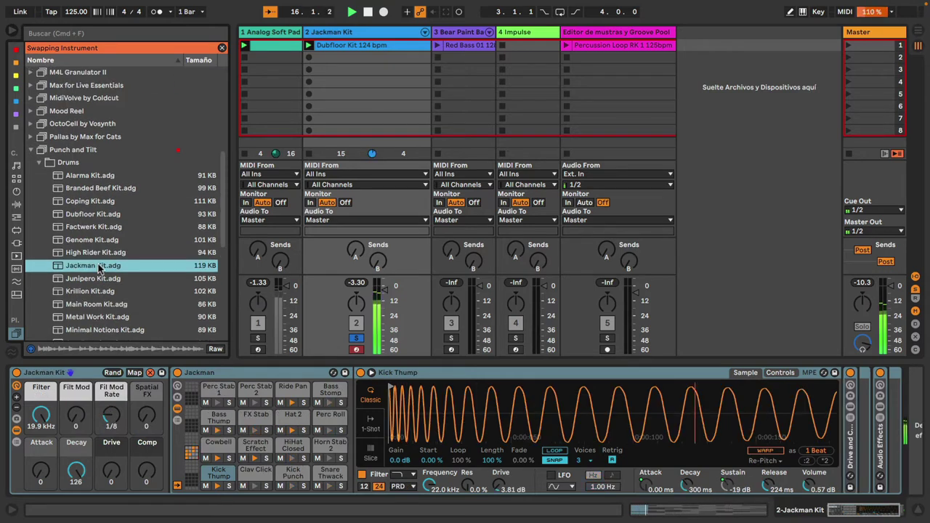
double_click(104, 276)
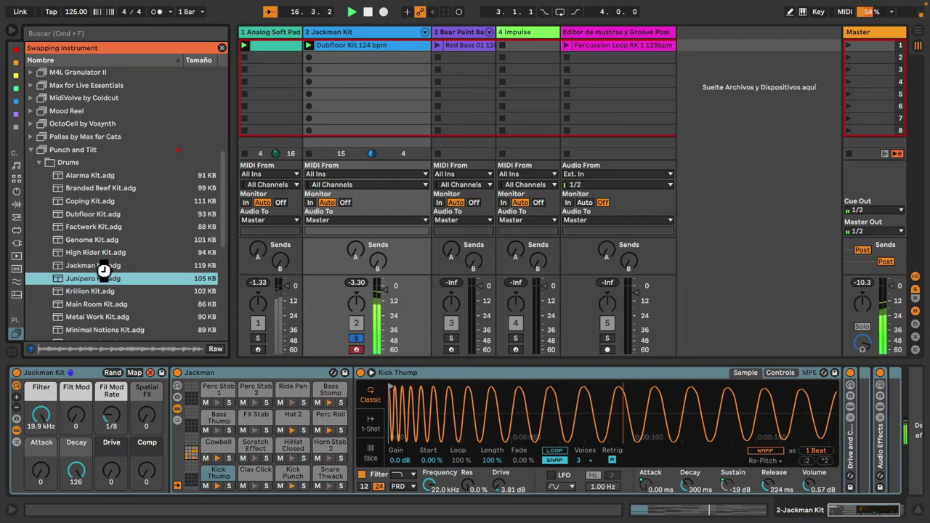
key("Down")
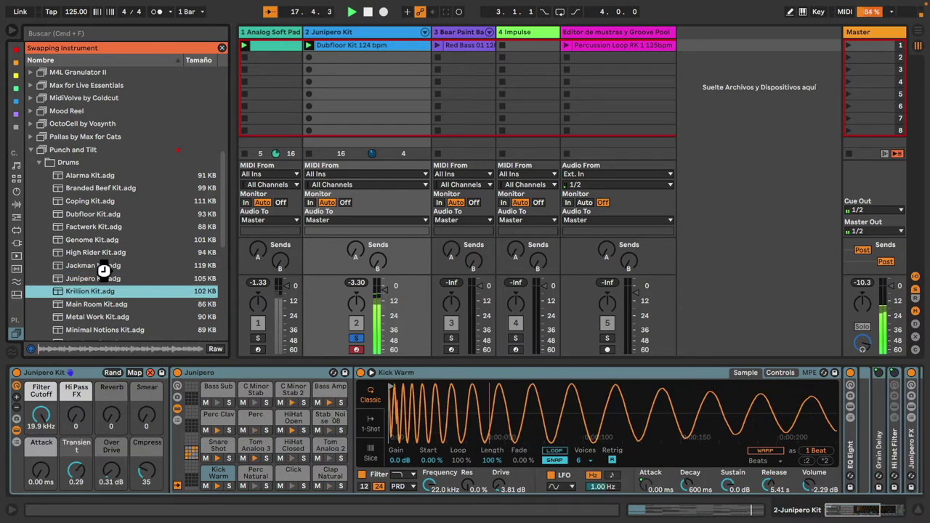
key("Up")
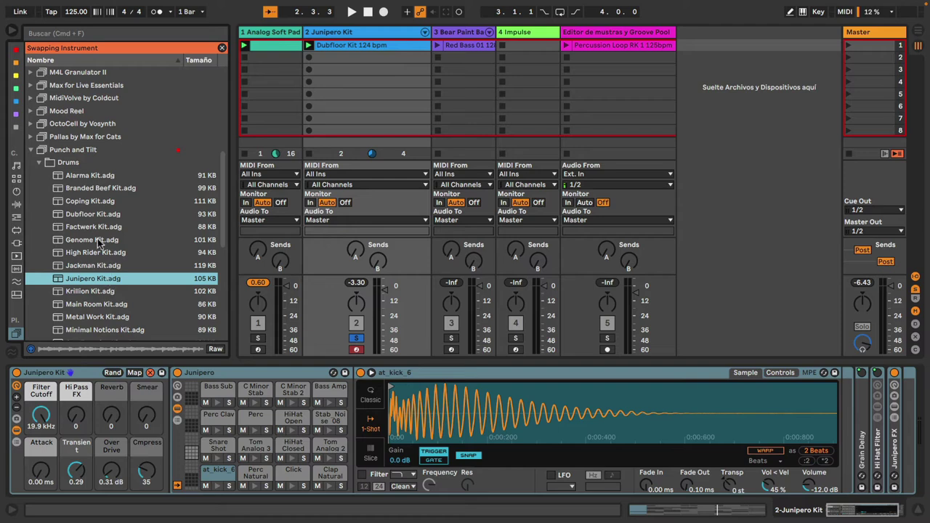
Step: Swap the drum rack back to Genome Kit and hot-swap its Kick Analog pad to the Amount Kick sample
double_click(101, 241)
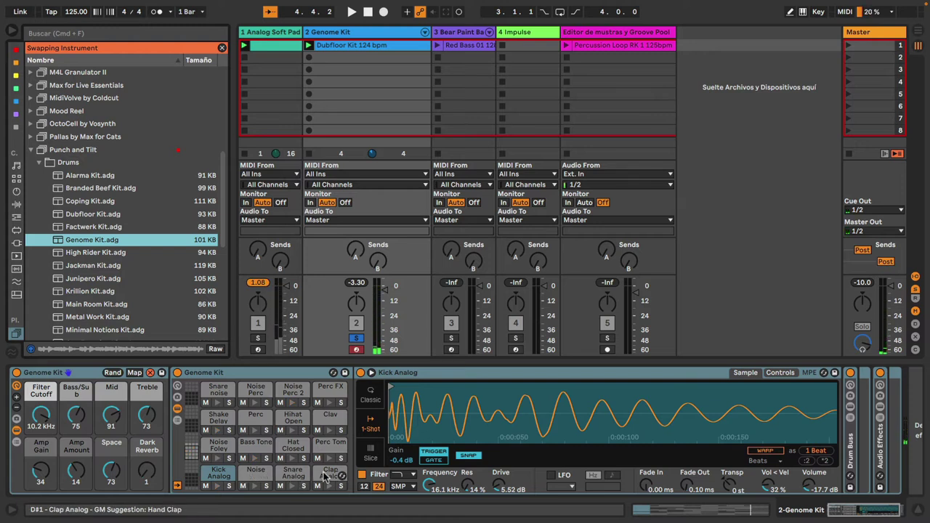
left_click(231, 477)
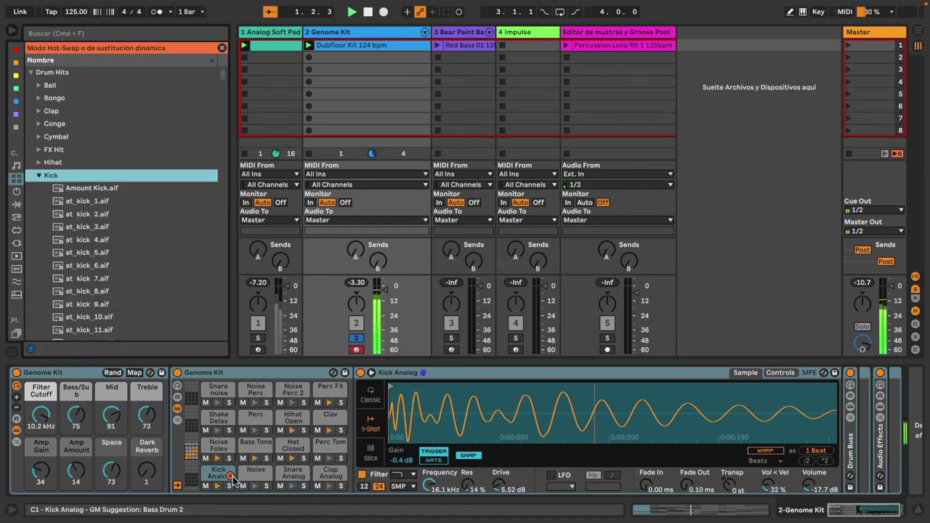
key("Down")
key("Down")
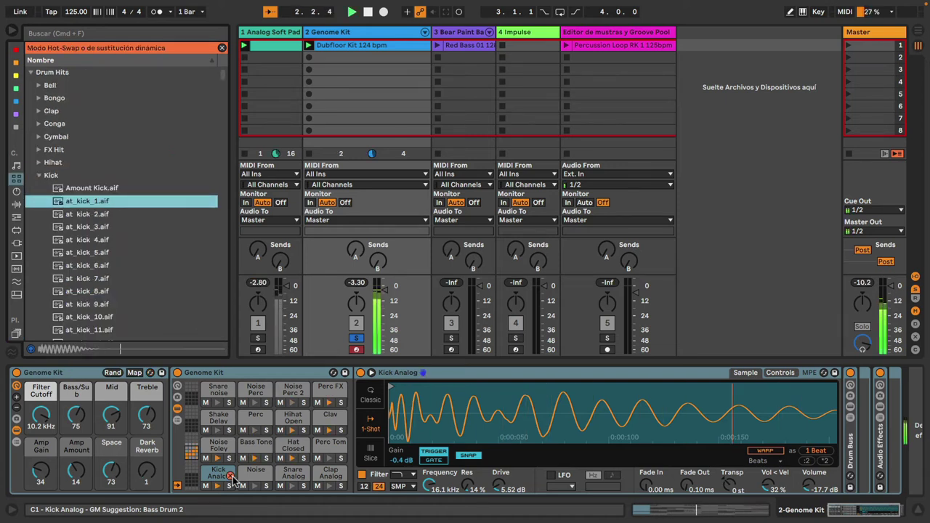
key("Up")
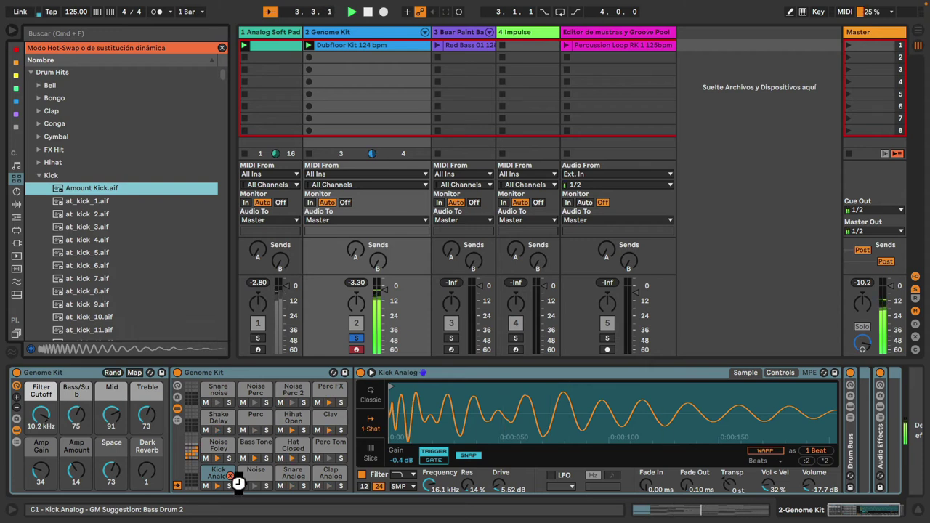
key("Return")
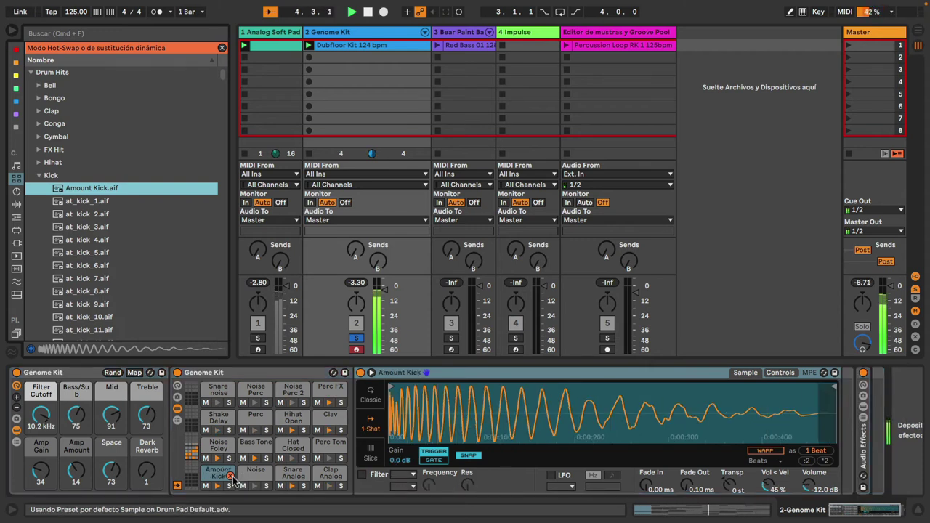
Step: Swap the Amount Kick pad to the at_kick_5 sample while the clip plays
key("Down")
key("Down")
key("Down")
key("Down")
key("Down")
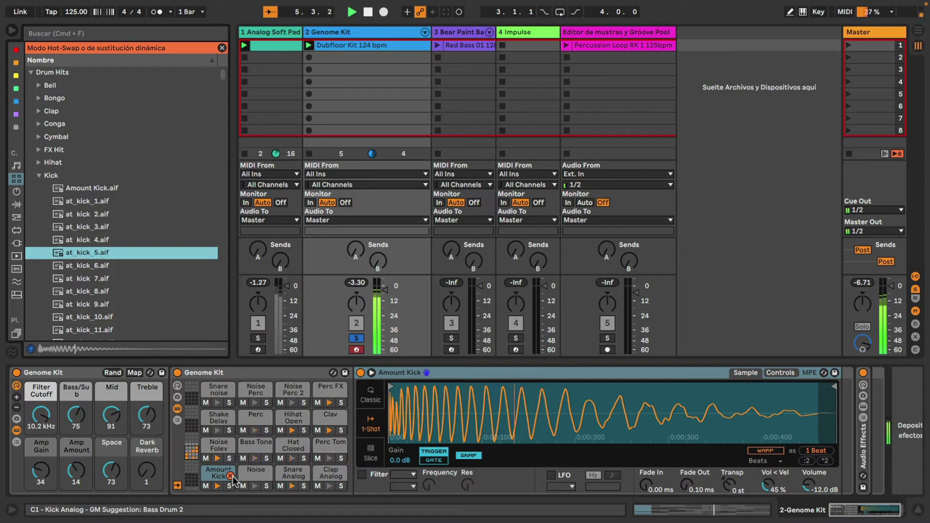
key("Return")
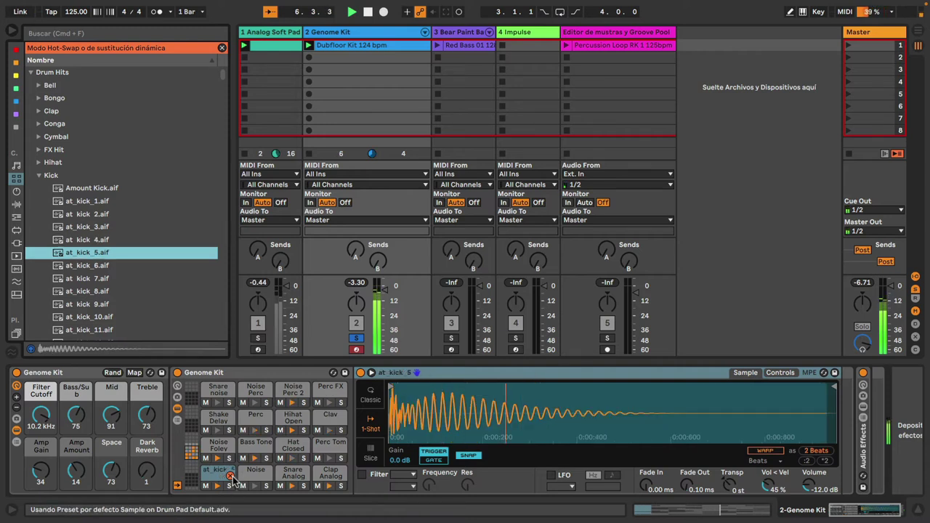
Step: Preview the kick samples above at_kick_5 and swap the pad back to Amount Kick
key("Up")
key("Up")
key("Up")
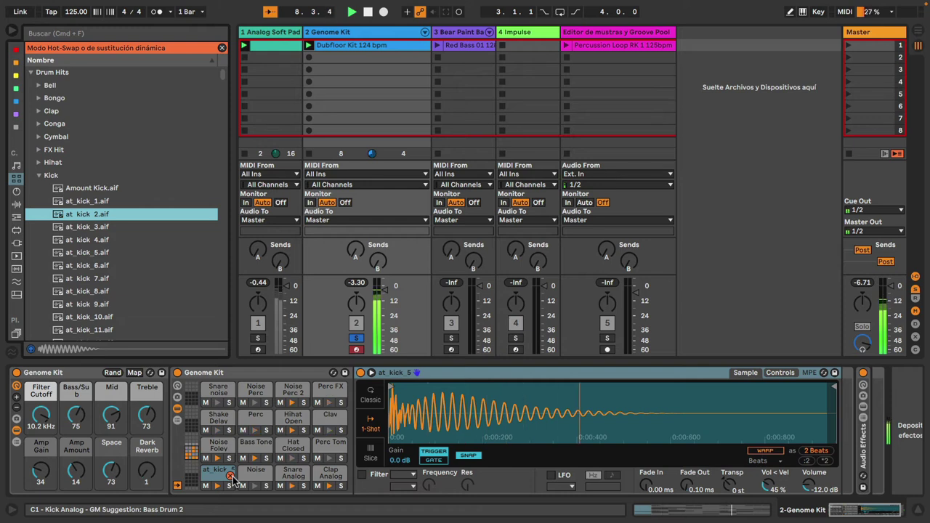
key("Up")
key("Up")
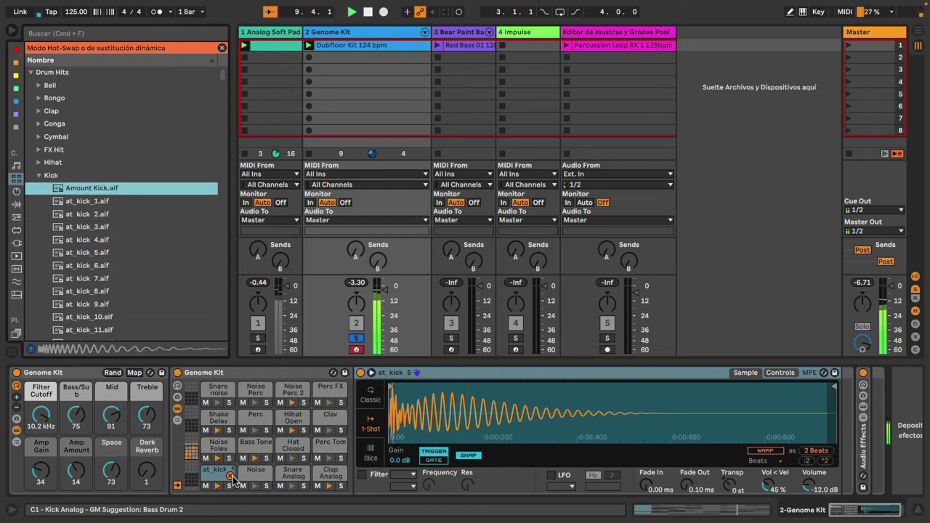
key("Return")
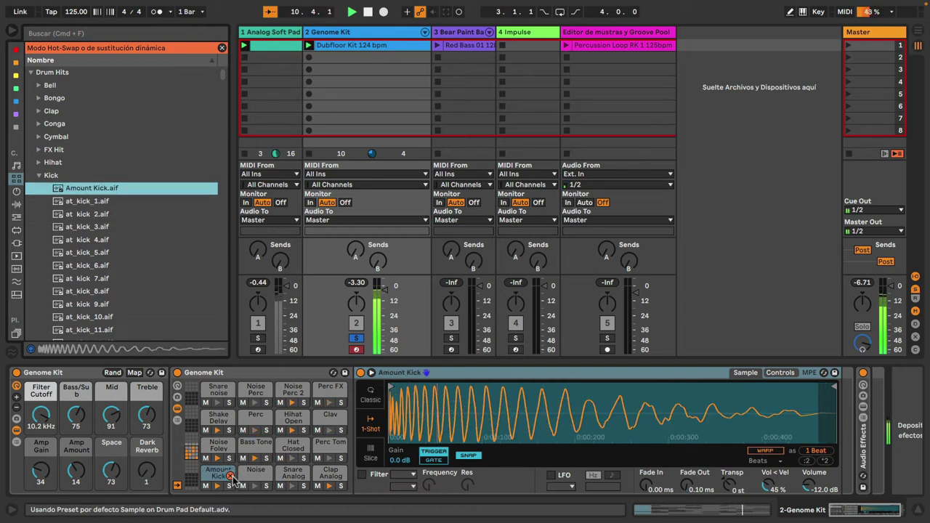
Step: Set the Amount Kick sample's Fade In to 150 ms, Fade Out to 804 ms, Transp to +23 st and Vol < Vel to 79%
left_click(669, 488)
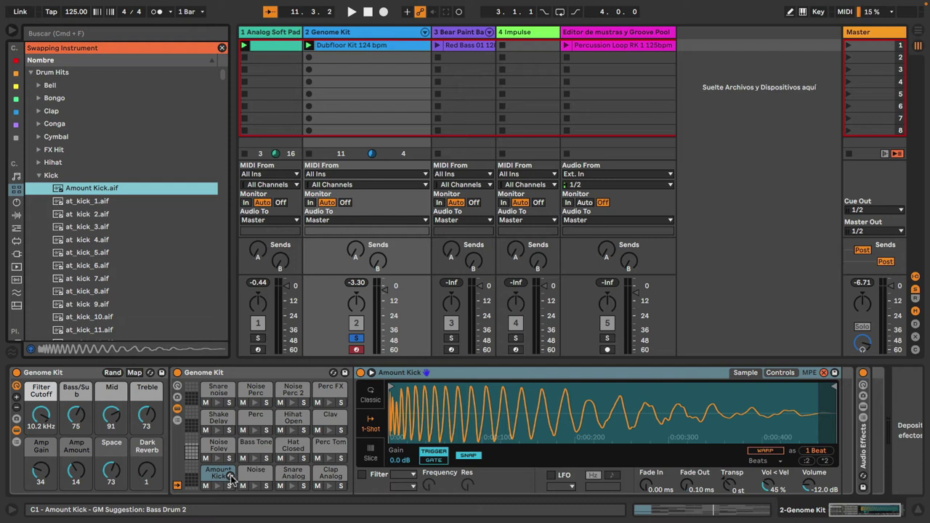
left_click_drag(769, 486, 646, 495)
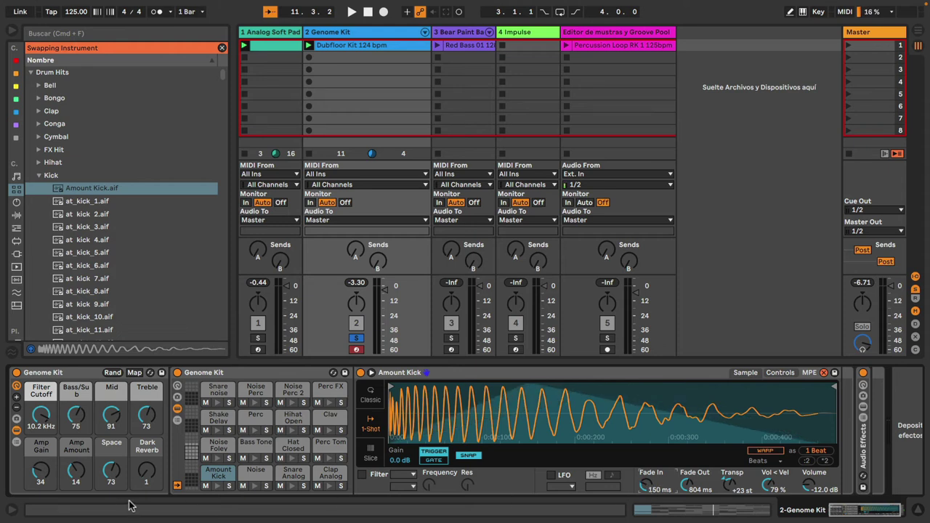
Step: Hot-swap the edited Amount Kick pad to the at_kick_2 sample and undo that swap
left_click(227, 478)
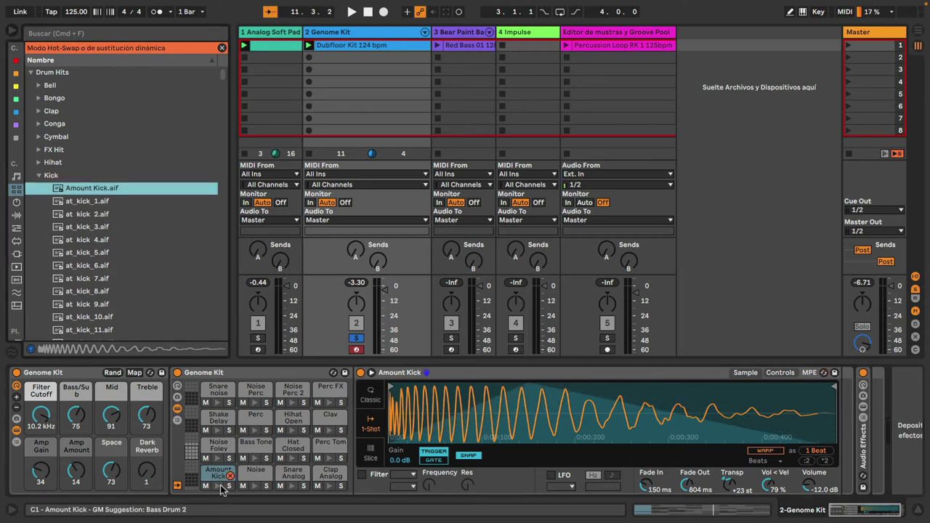
double_click(86, 216)
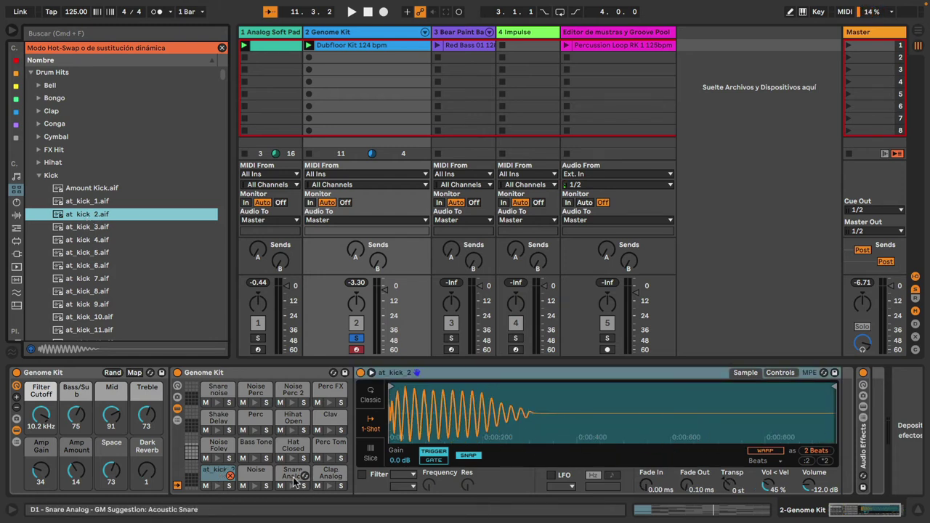
key("super+z")
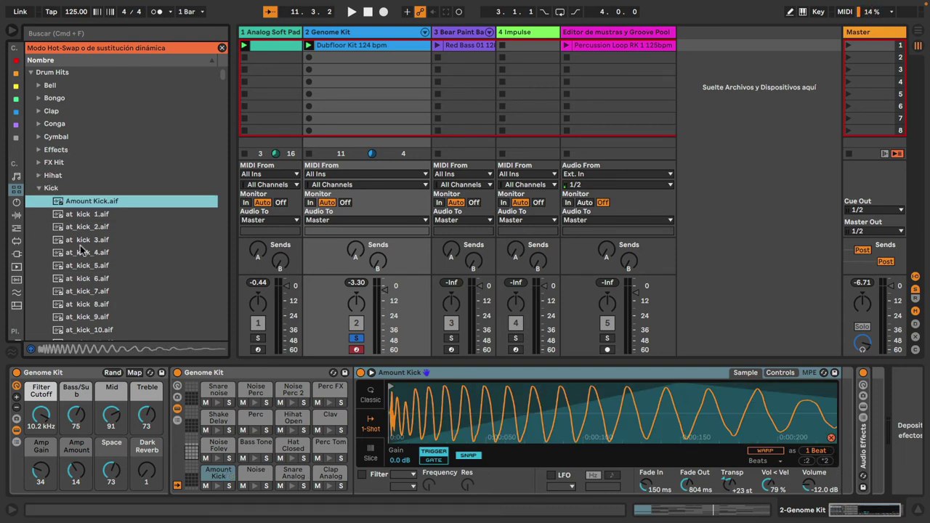
Step: Hot-swap the Amount Kick pad's sample to at_kick_6, at_kick_8 and finally at_kick_9 from the Kick folder
left_click(82, 252)
left_click(75, 279)
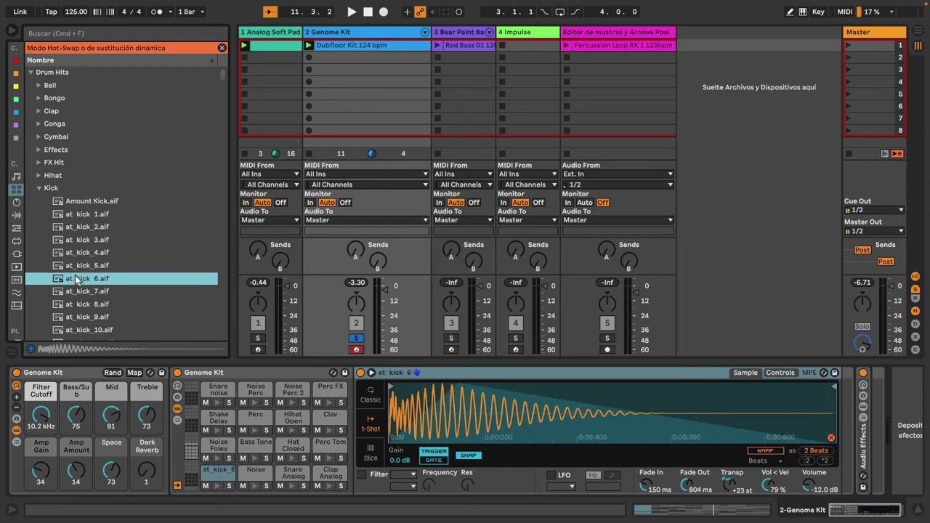
left_click(83, 305)
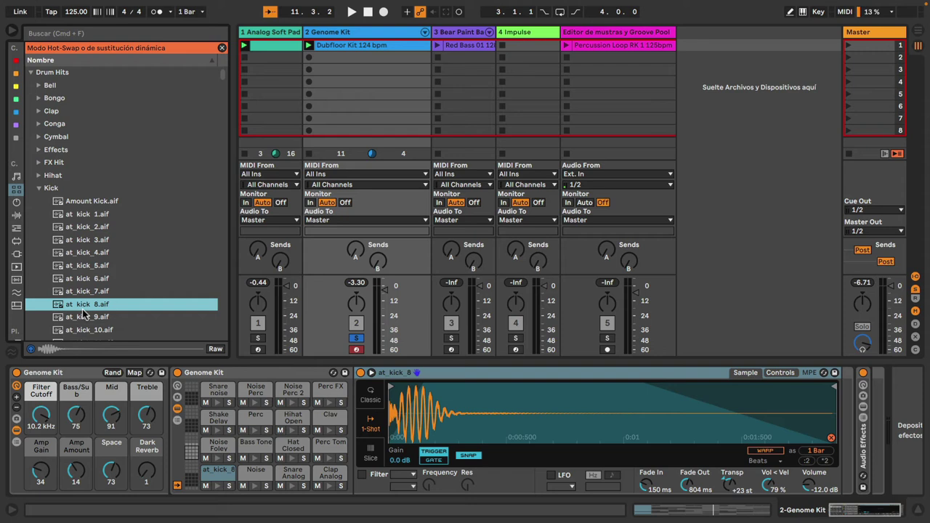
left_click(88, 319)
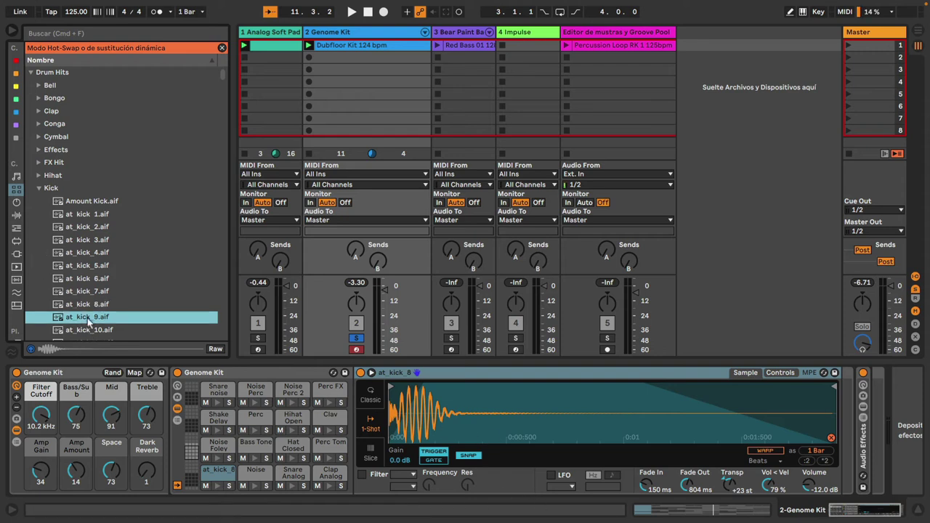
double_click(88, 320)
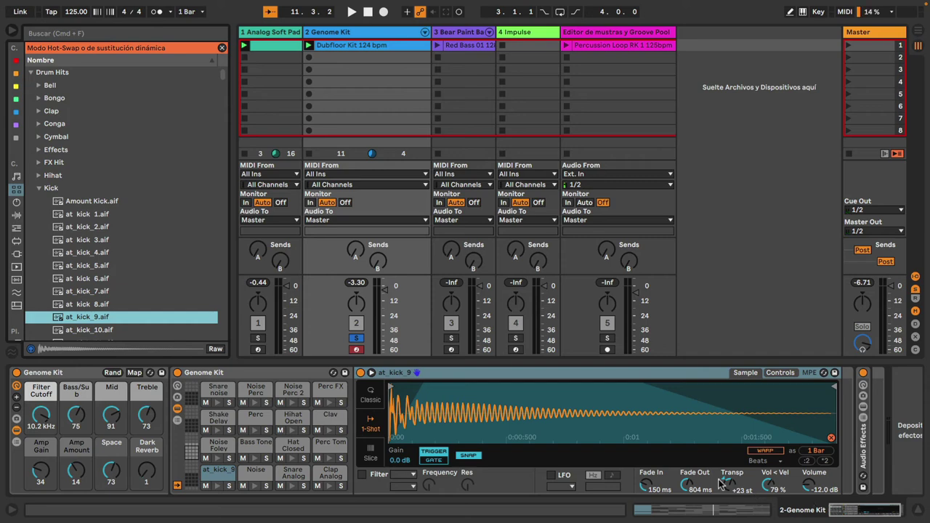
Step: Leave hot-swap mode and open the Dubfloor Kit 124 bpm clip on the Genome Kit track to view its notes
left_click(396, 33)
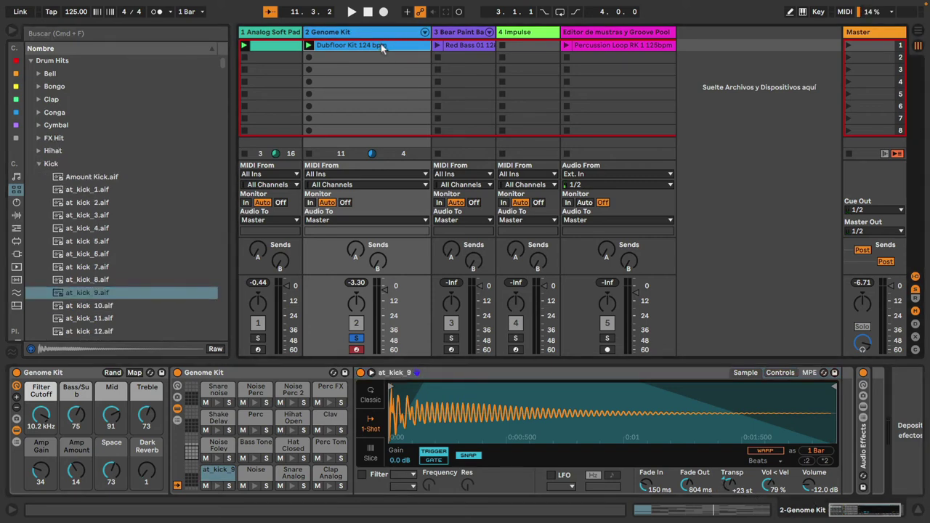
left_click(381, 43)
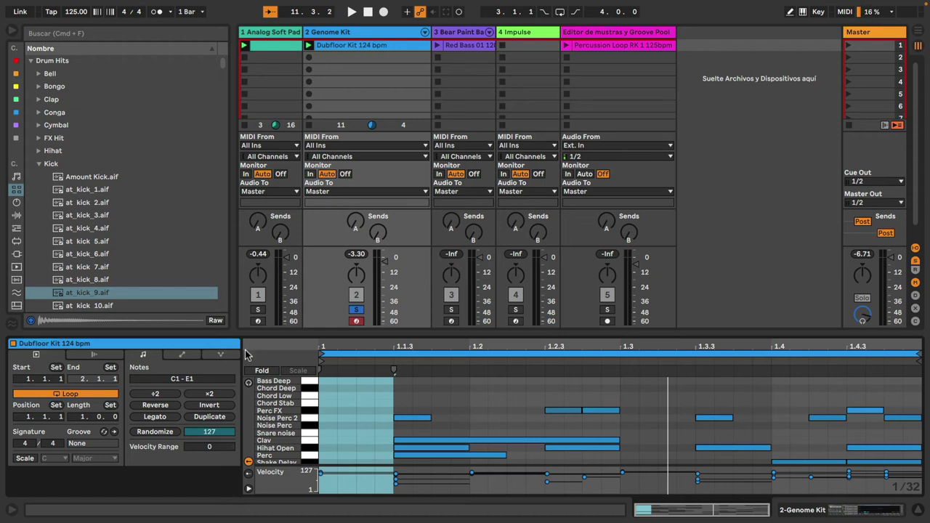
left_click(104, 432)
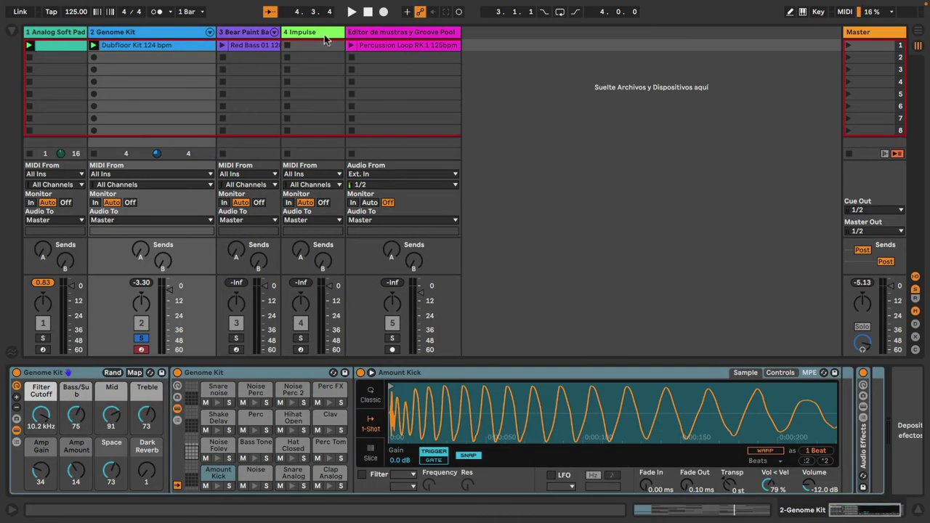
Step: Show the empty Impulse device on track 4 and switch sample hot-swapping on and off for its first slot
left_click(321, 34)
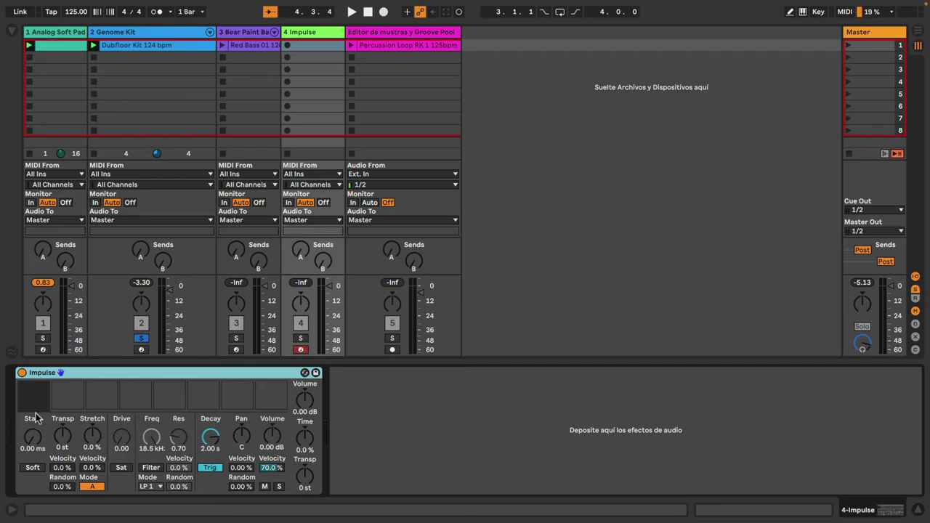
mouse_move(45, 407)
left_click(44, 406)
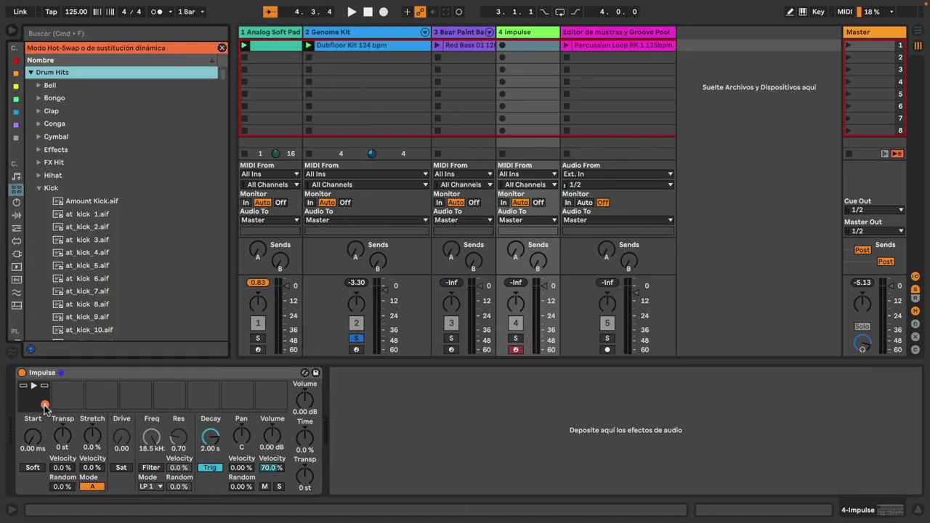
left_click(44, 406)
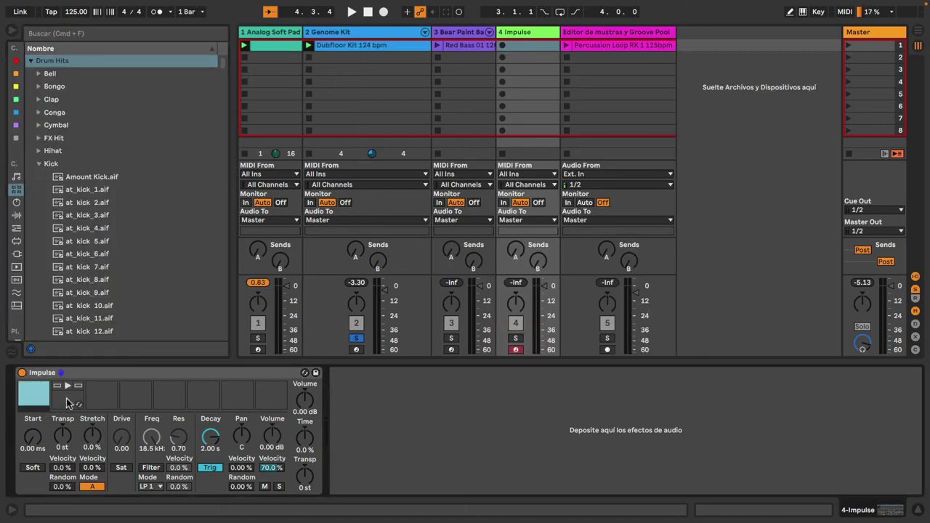
Step: Start sample hot-swapping for Impulse's second slot, collapse the Kick folder to view the Drum Hits categories, and end hot-swapping
left_click(78, 406)
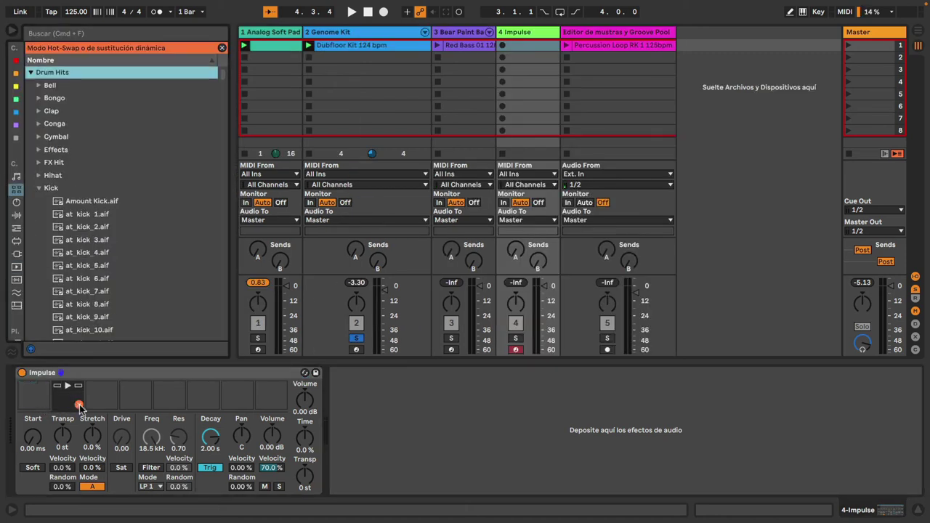
left_click(39, 188)
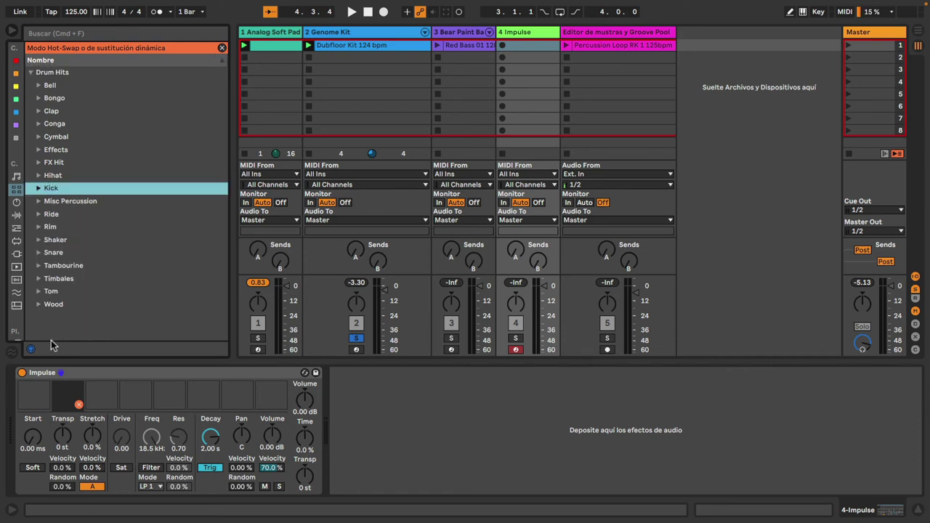
left_click(79, 405)
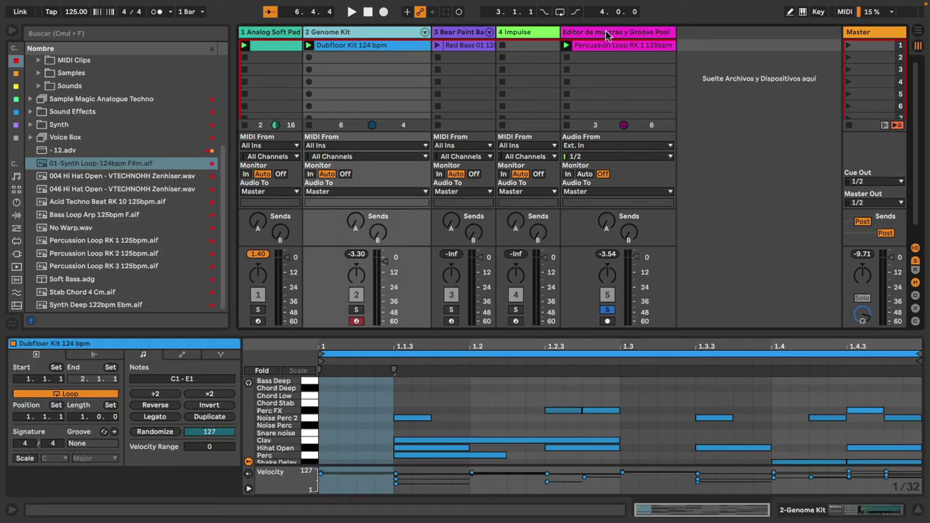
Step: Open the Percussion Loop RK 1 125bpm clip with its Gain envelope and play it
left_click(607, 34)
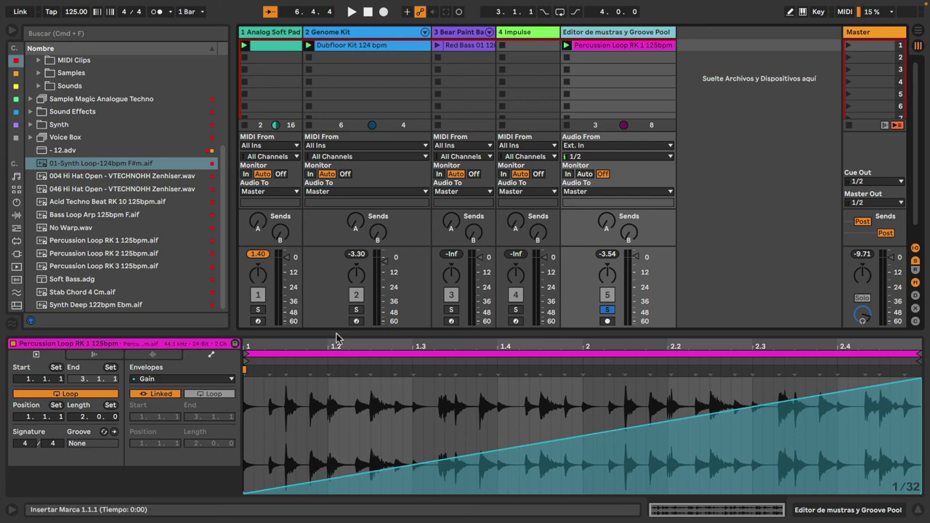
left_click(152, 355)
left_click(208, 356)
key("space")
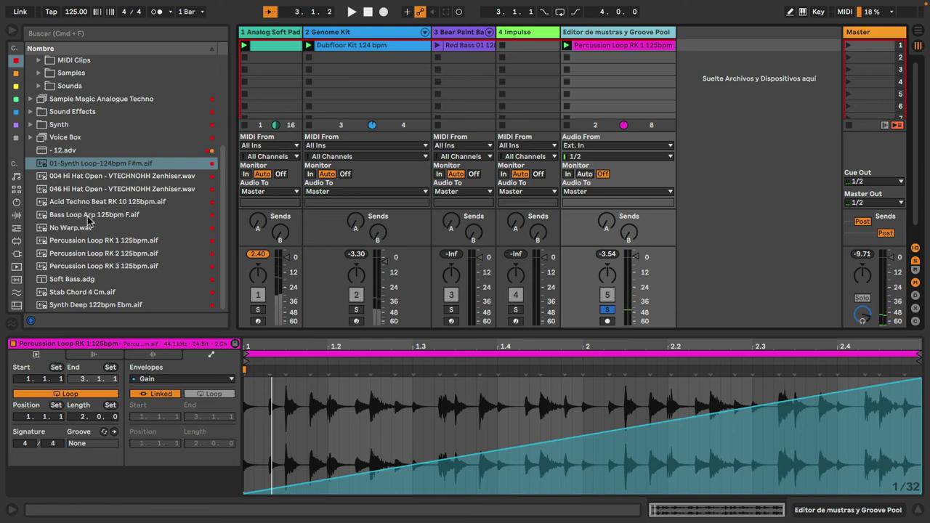
Step: Replace the percussion clip in its slot with Percussion Loop RK 1 125bpm.aif from the browser and undo the replacement
left_click_drag(60, 241, 615, 46)
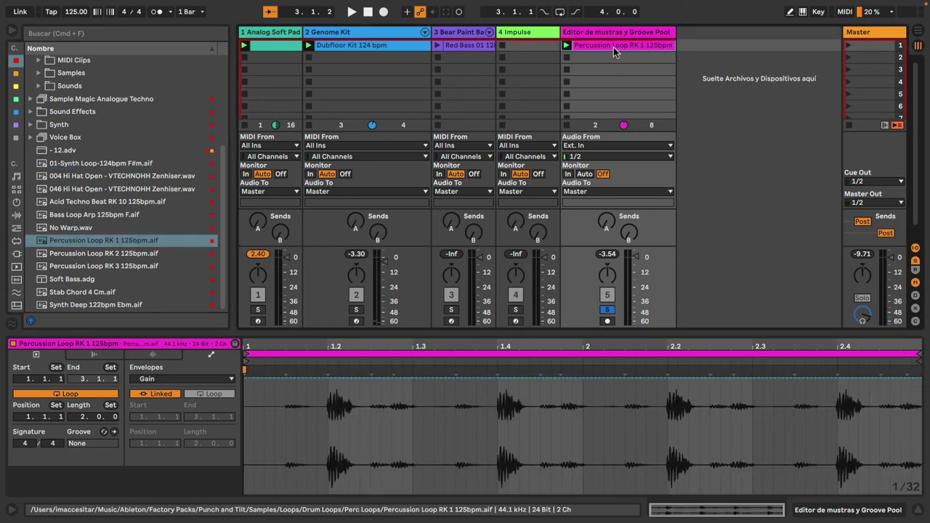
left_click(557, 388)
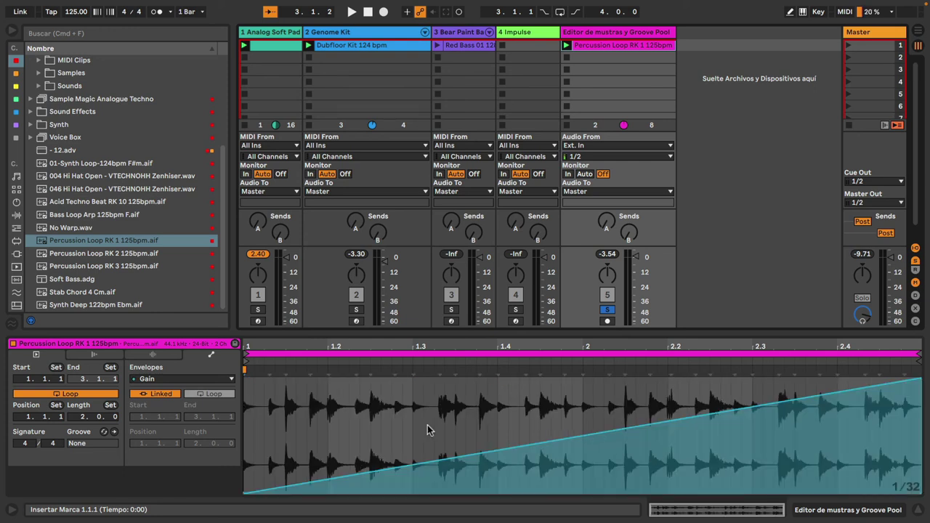
Step: Replace the sample inside the percussion clip with Percussion Loop RK 2 125bpm.aif, swap it for Percussion Loop RK 3 125bpm.aif, and play the clip
left_click(78, 254)
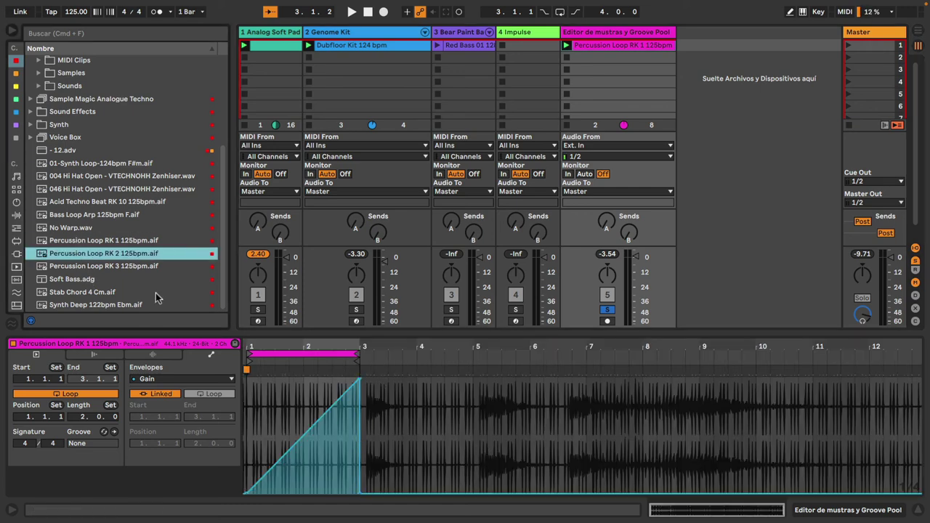
left_click(106, 268)
scroll(437, 443, "up", 3)
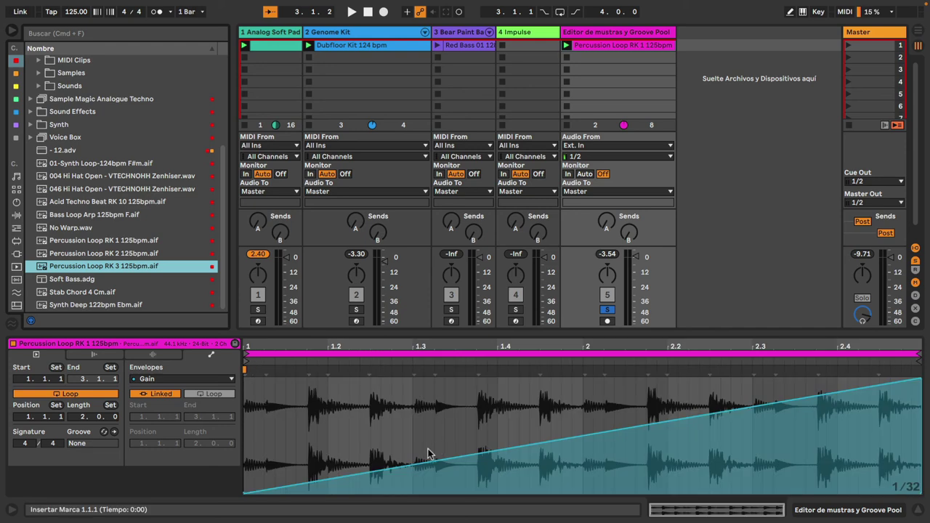
left_click(817, 412)
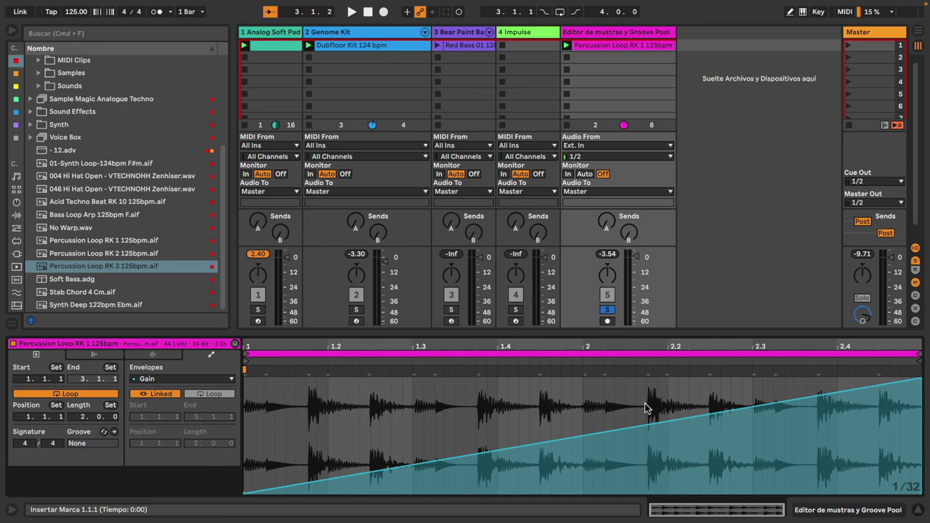
key("space")
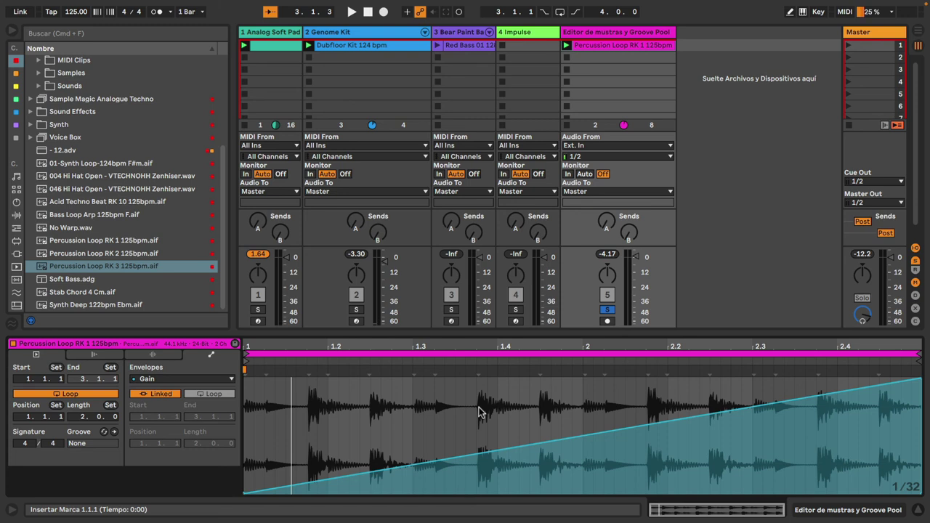
Step: Reveal the clip's source file in the browser's Perc Loops folder and select the last 125bpm percussion loop there
left_click(141, 351)
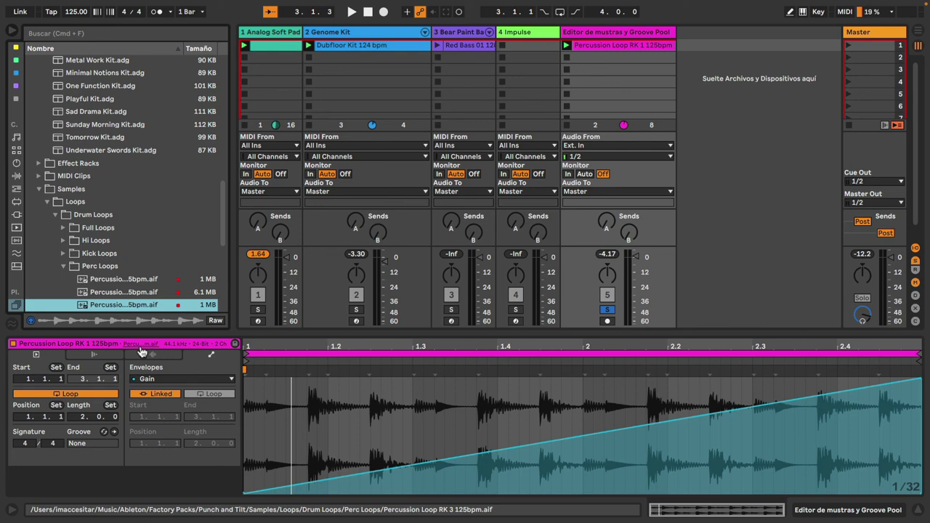
scroll(129, 285, "down", 3)
left_click(129, 300)
scroll(129, 300, "down", 8)
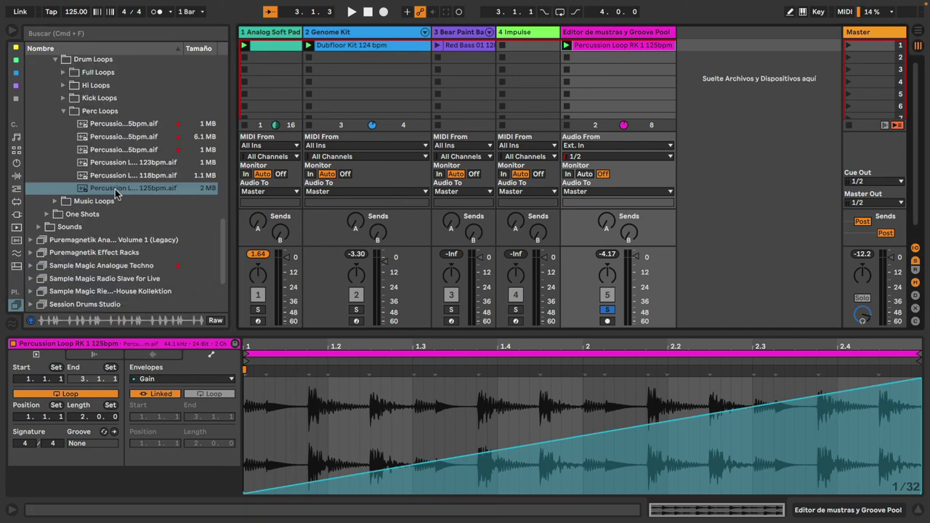